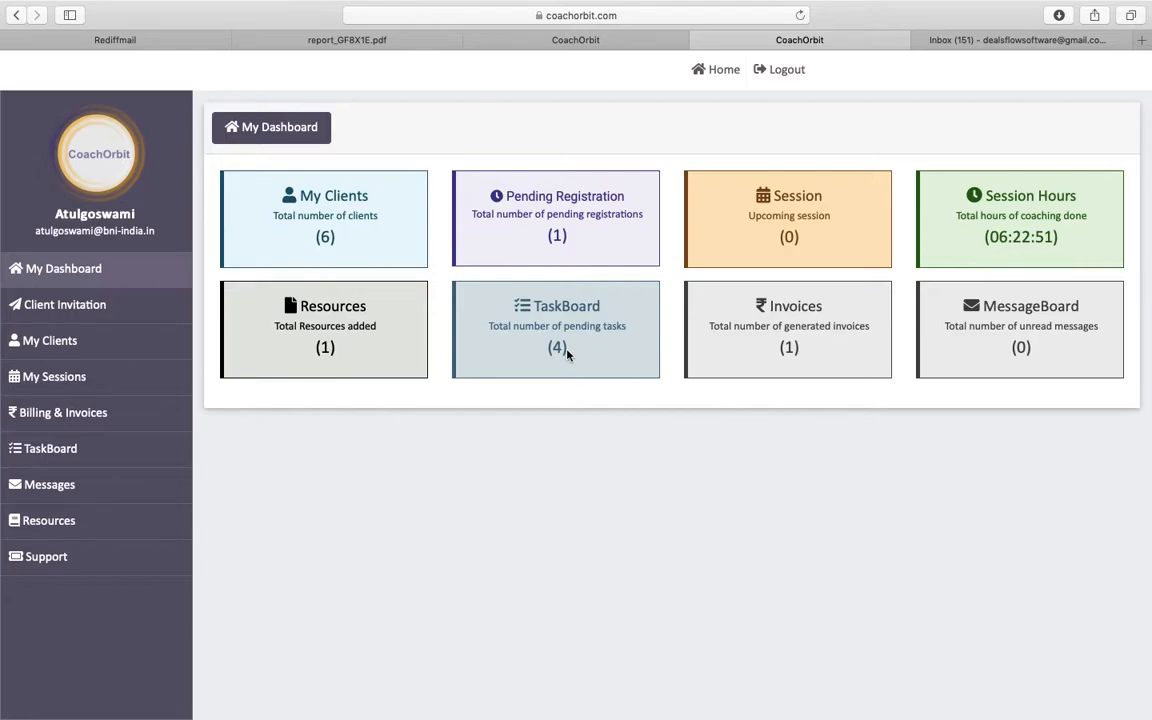
- Check the one client pending registration, then go to the Gmail inbox
left_click(559, 246)
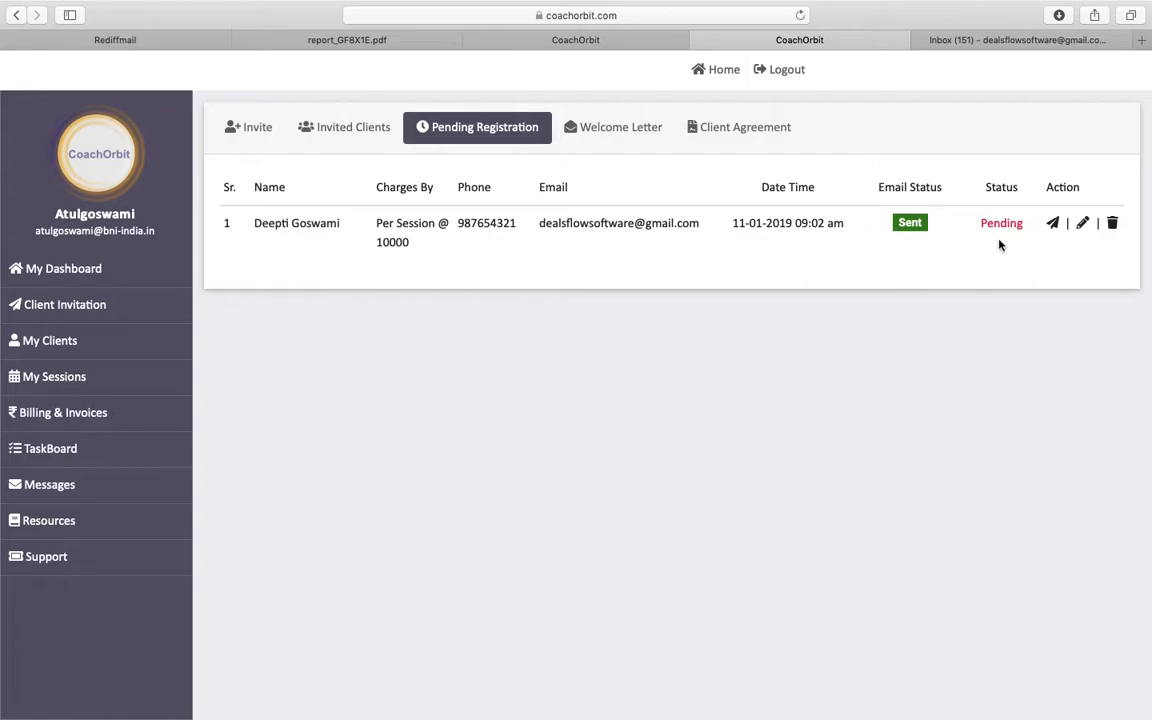
left_click(917, 36)
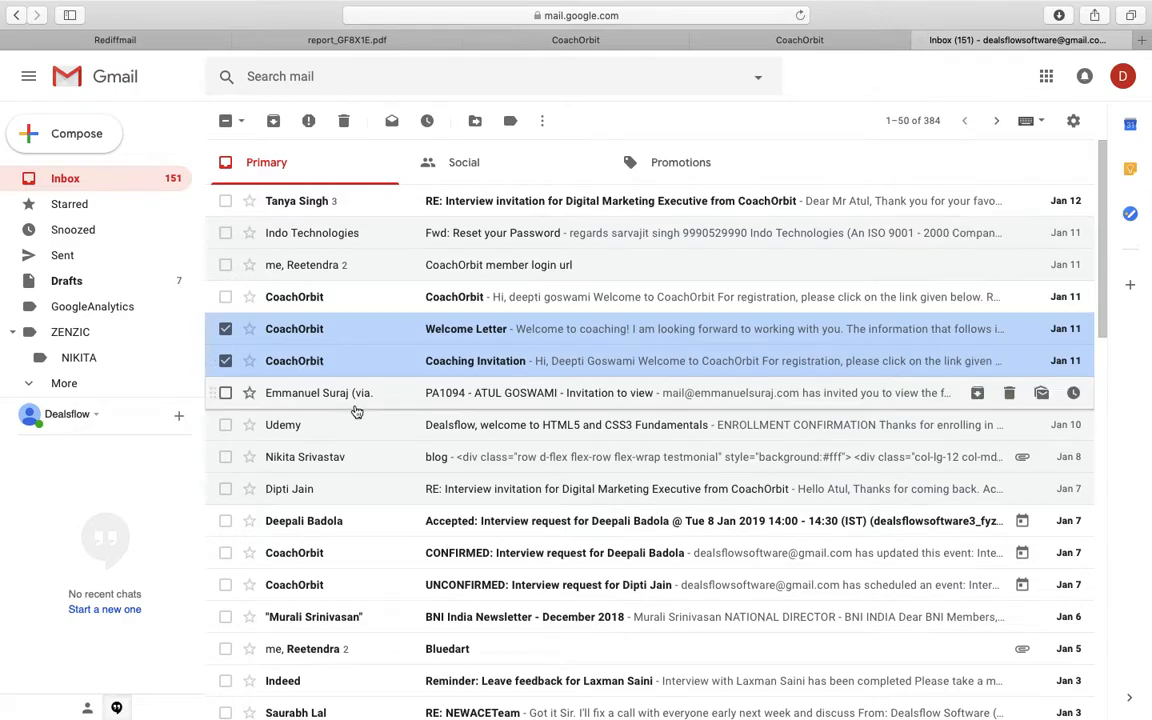
- Open the Coaching Invitation email and follow its Register Now link
left_click(320, 364)
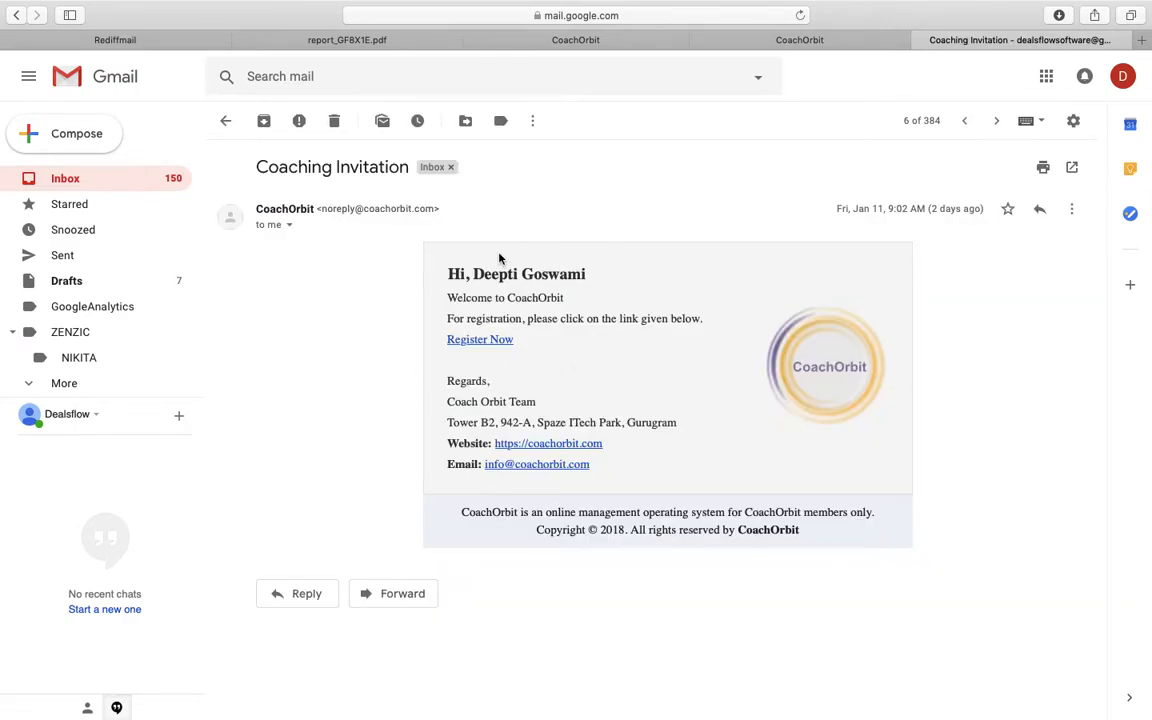
left_click(494, 341)
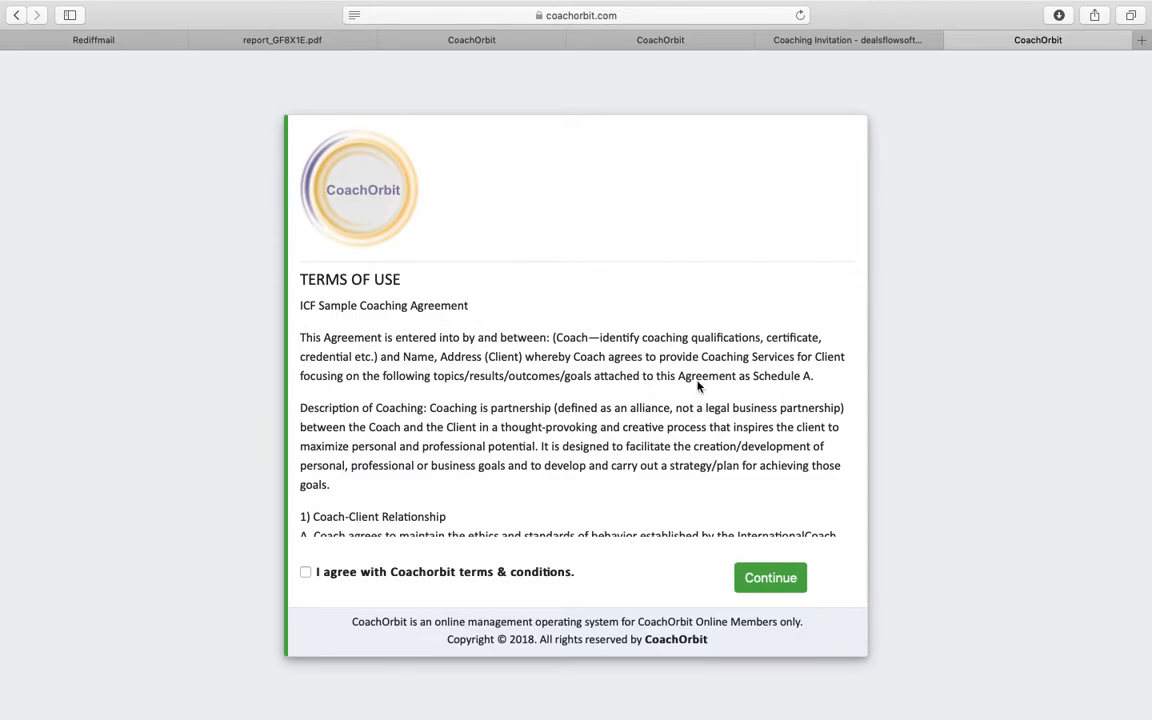
- Read through the Terms of Use, agree to the CoachOrbit terms & conditions, and continue
scroll(512, 404, "down", 10)
scroll(510, 401, "down", 15)
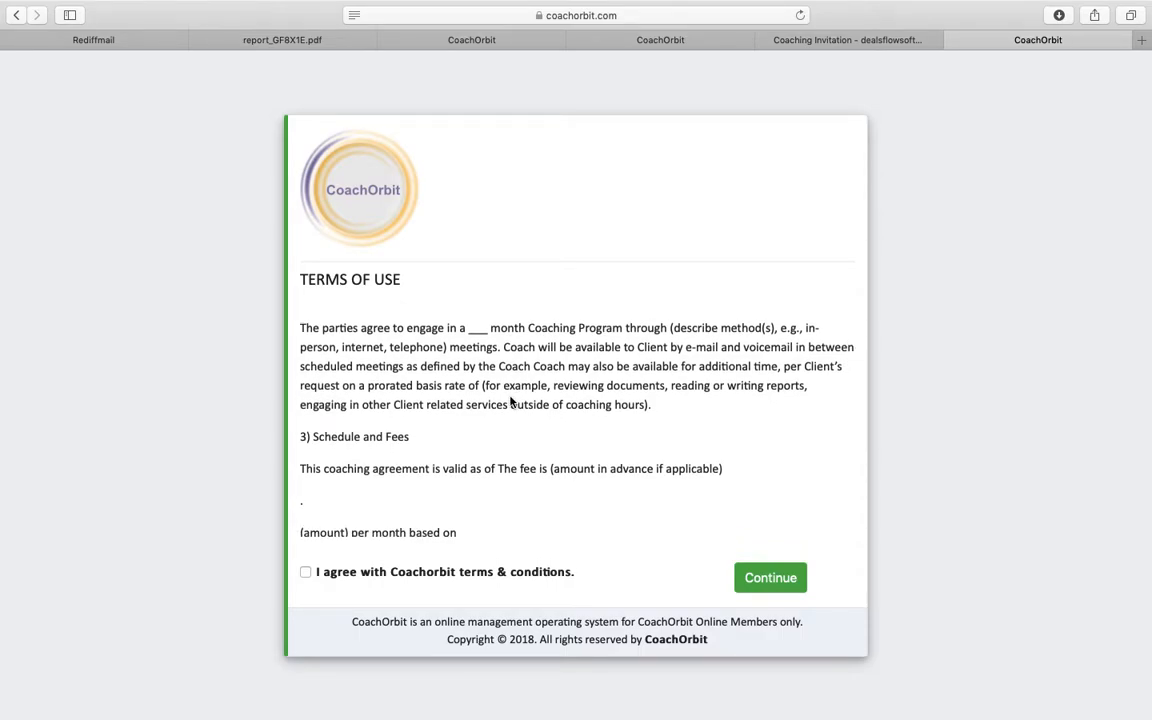
left_click(307, 573)
left_click(768, 578)
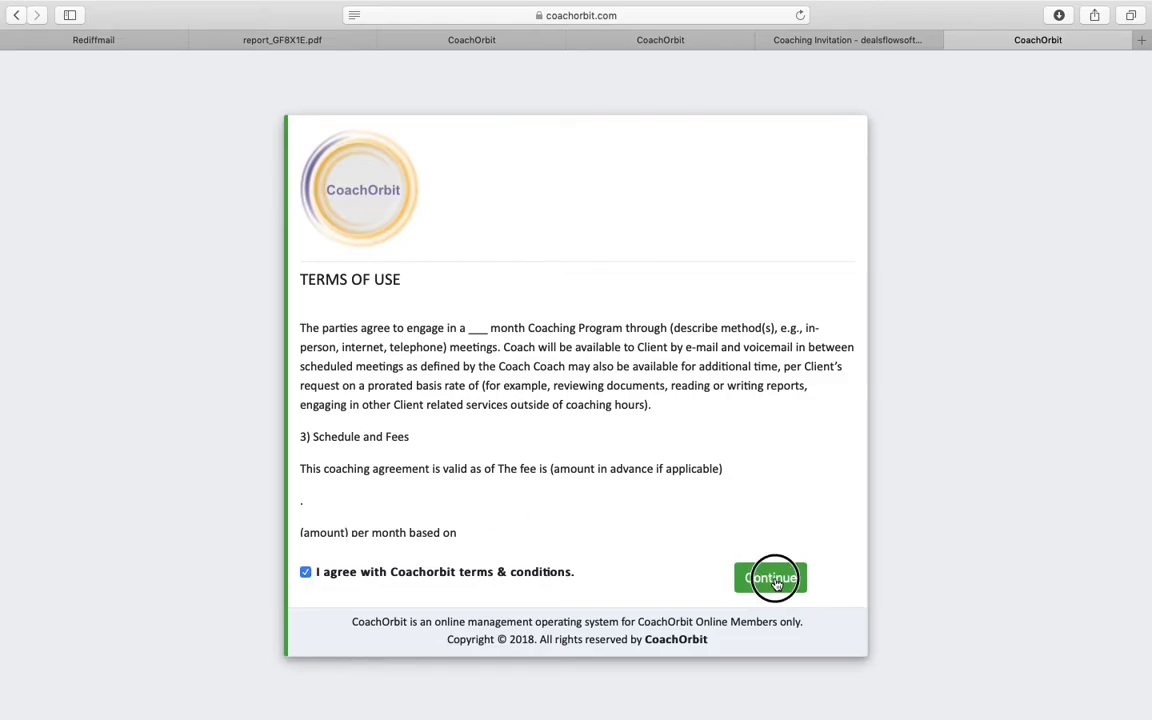
- Enter the client's registered e-mail address and a username
left_click(506, 395)
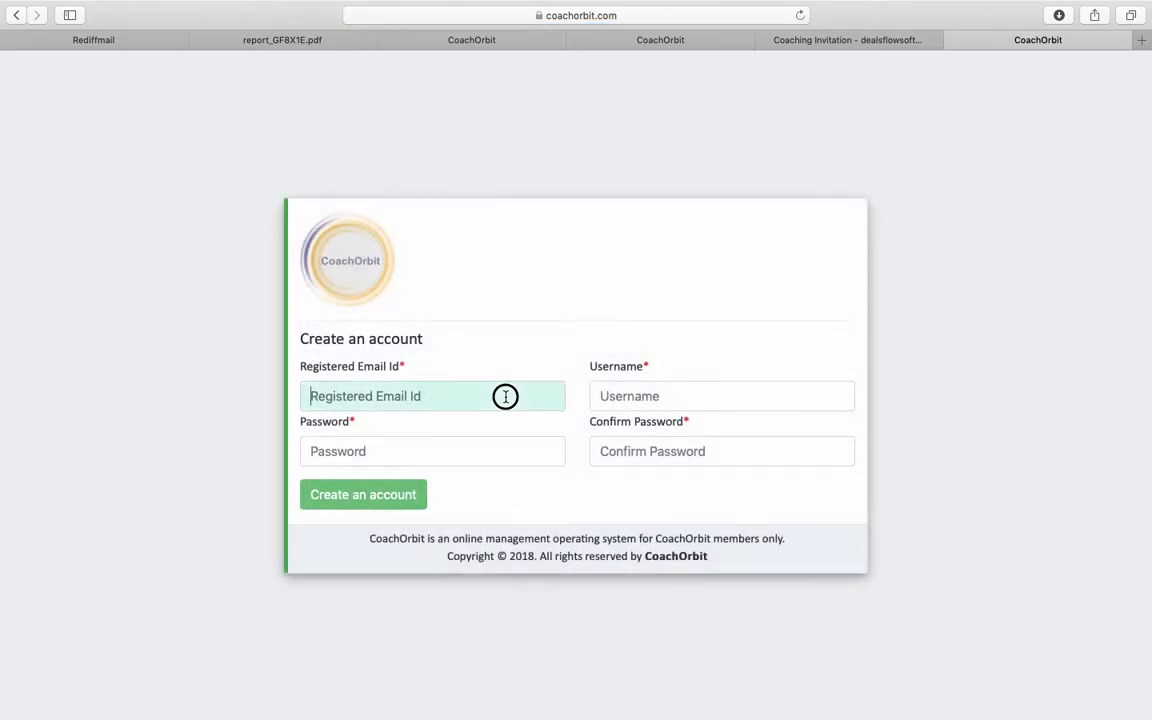
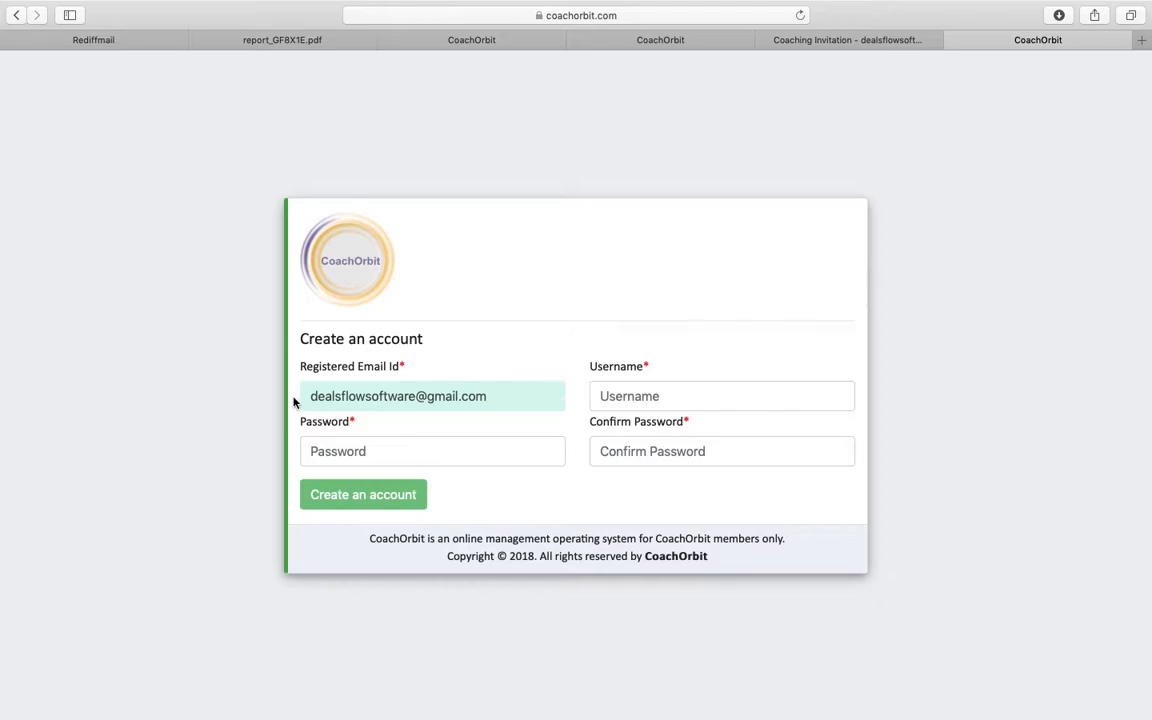
left_click(511, 396)
left_click(633, 396)
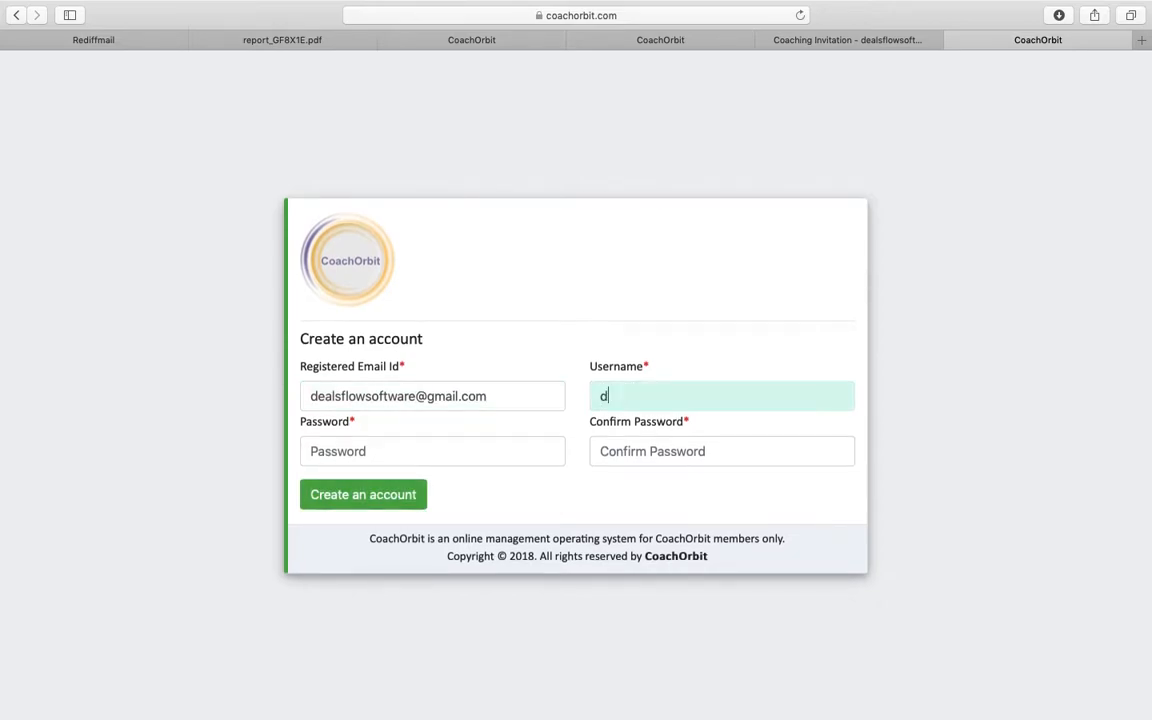
- Set and confirm a password, declining Safari's suggestion, and create the account
left_click(488, 451)
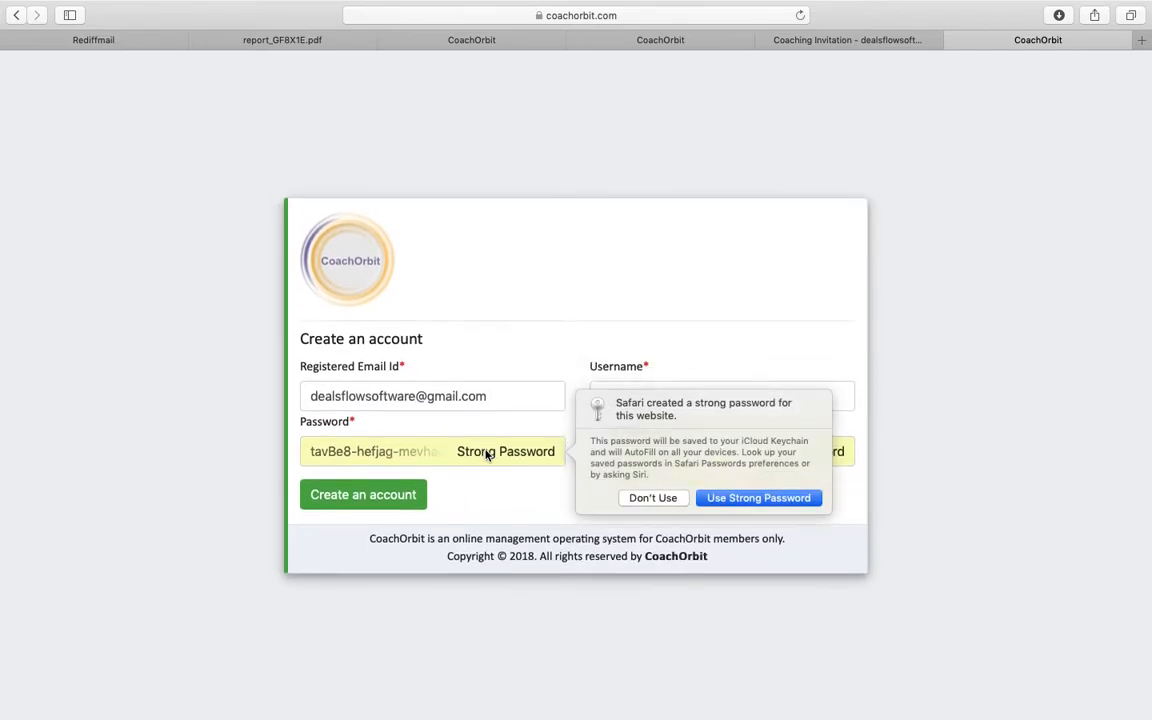
left_click(656, 496)
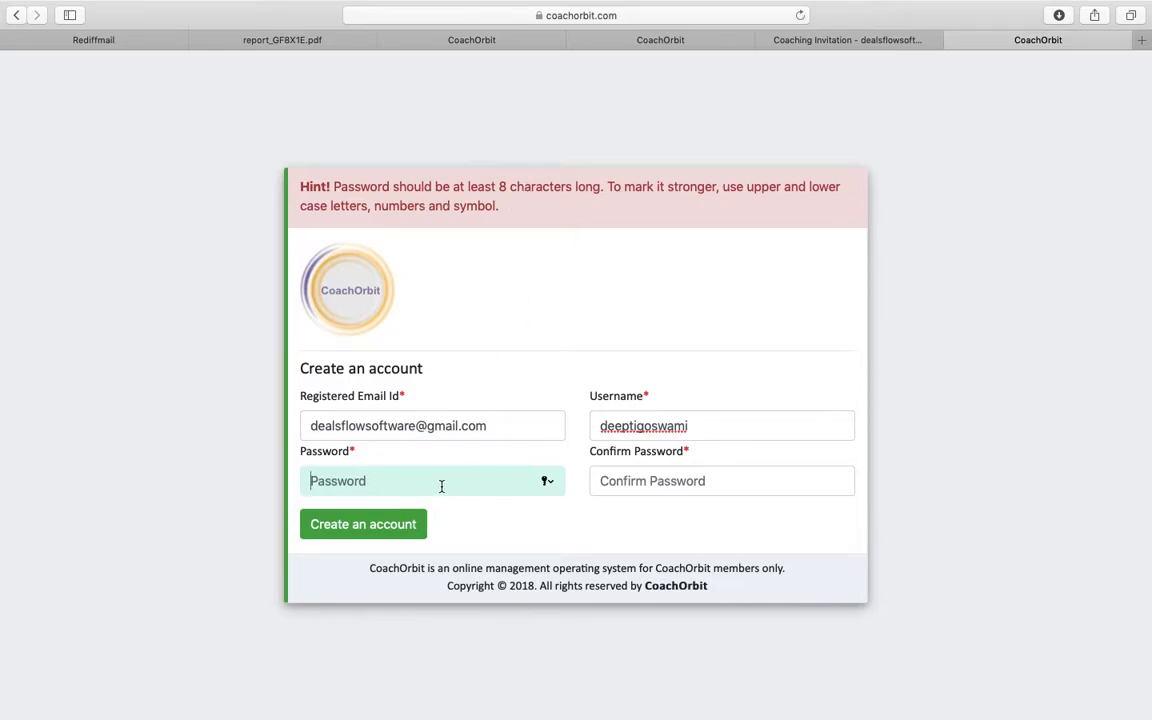
type("•••••••••")
key("Tab")
type("•••••••")
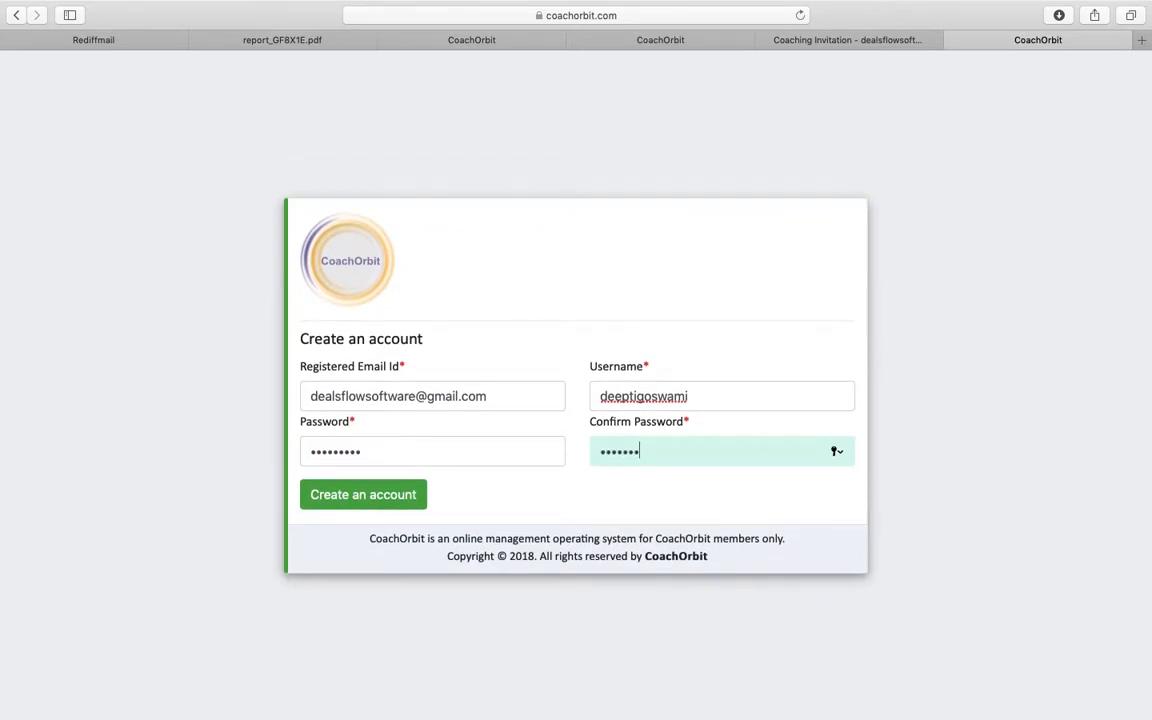
left_click(388, 495)
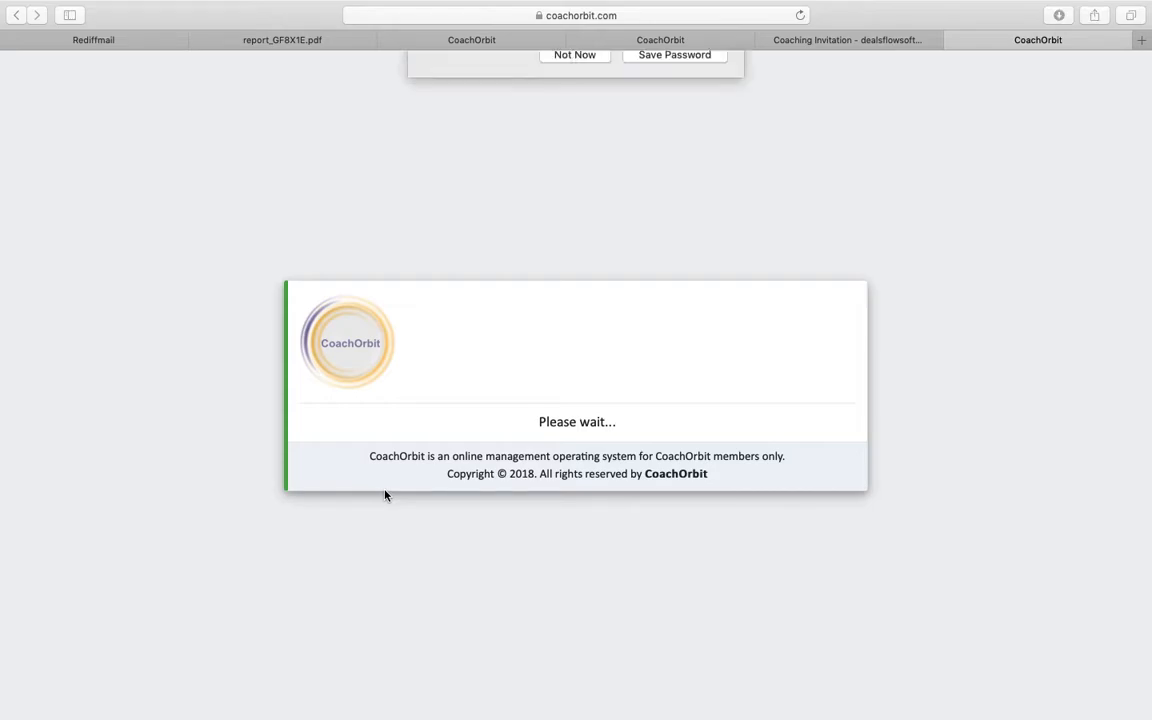
- Decline saving the password and return to the Coaching Invitation Gmail tab
left_click(570, 146)
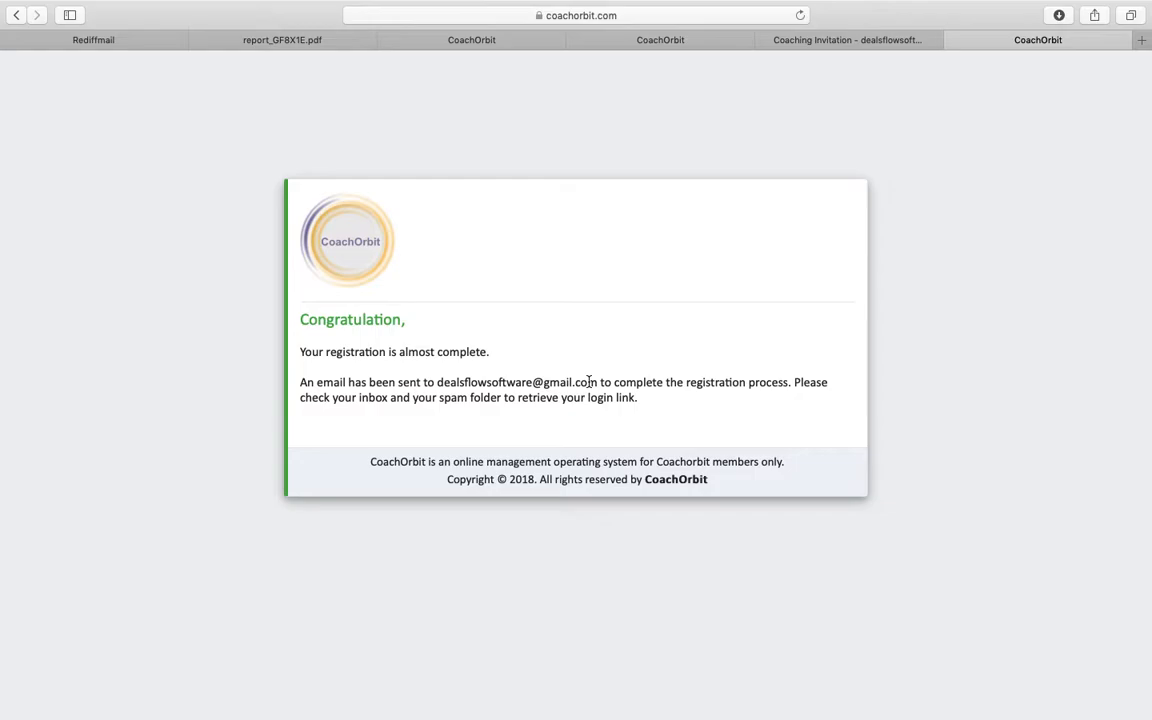
left_click(848, 42)
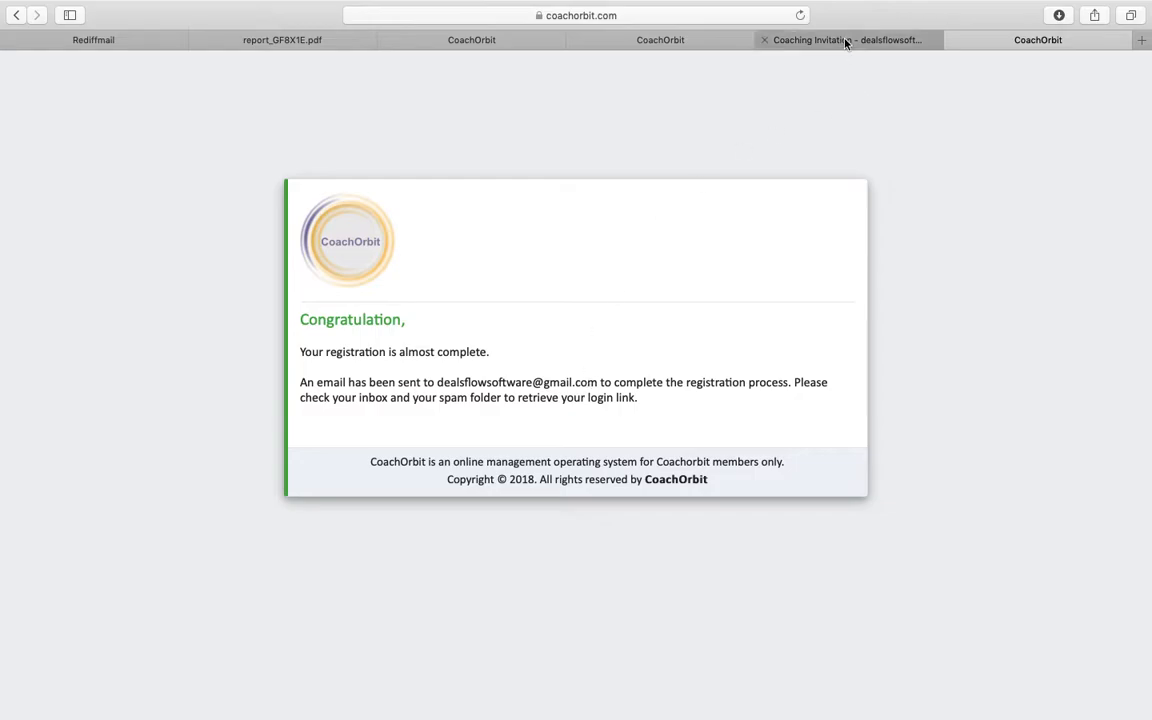
- Open the new CoachOrbit login email from the inbox and follow its Login Now link
left_click(226, 121)
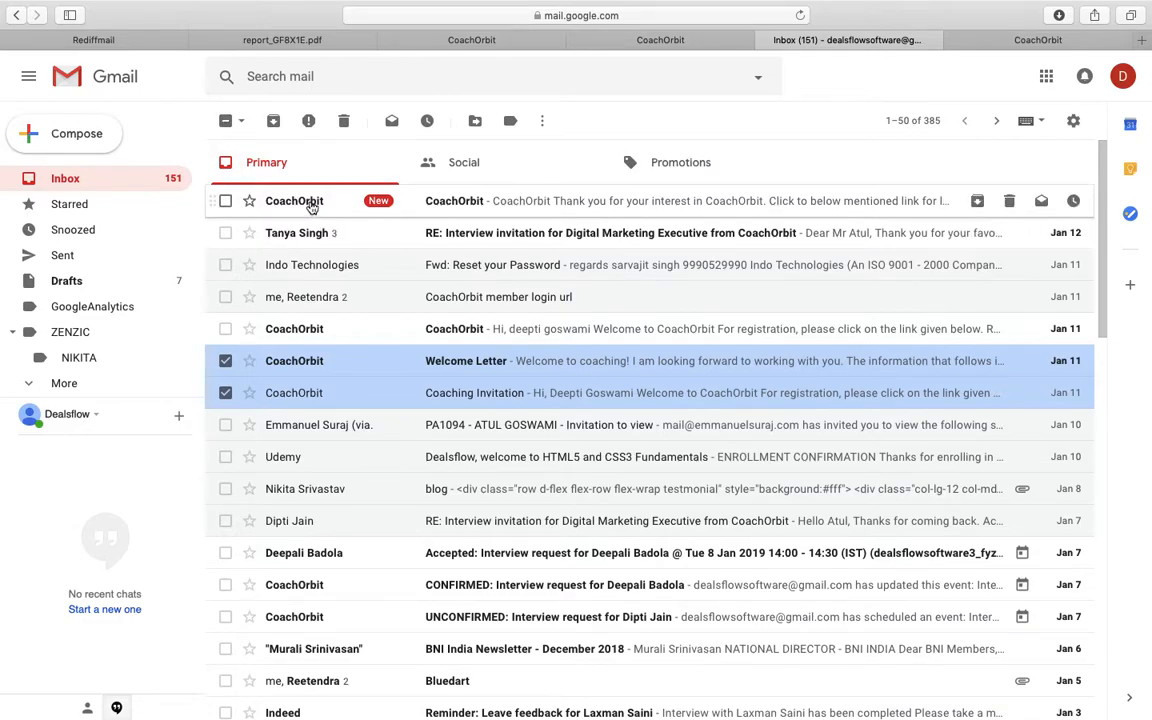
left_click(312, 205)
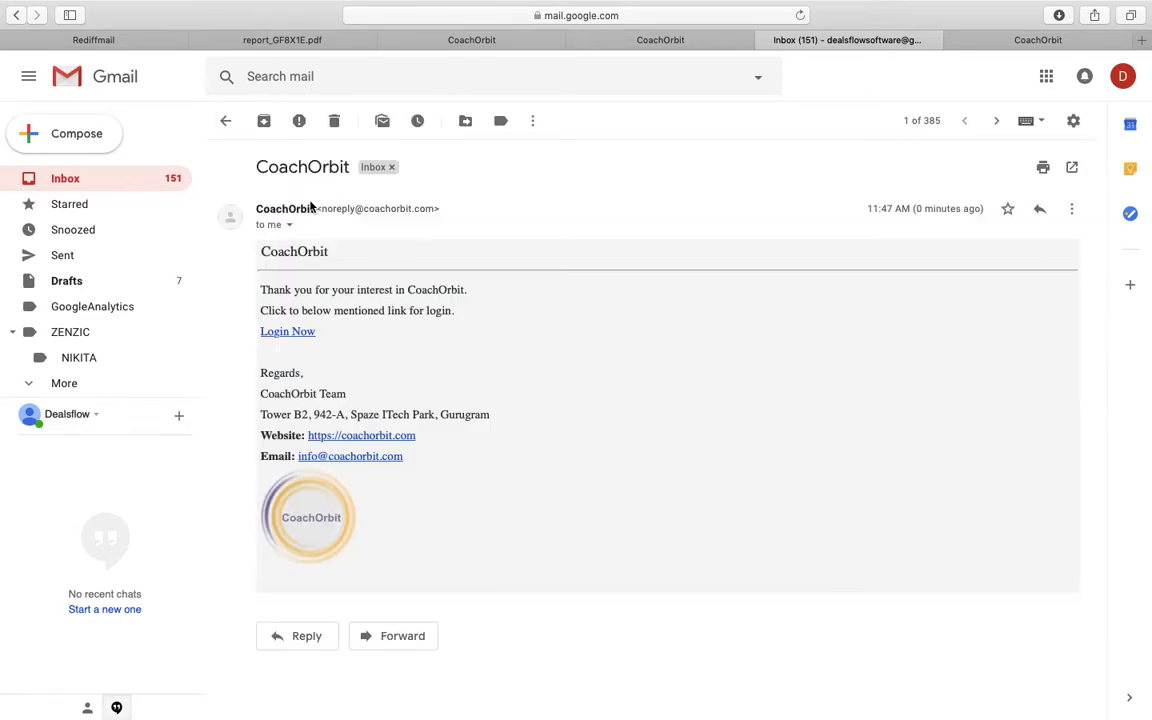
left_click(296, 331)
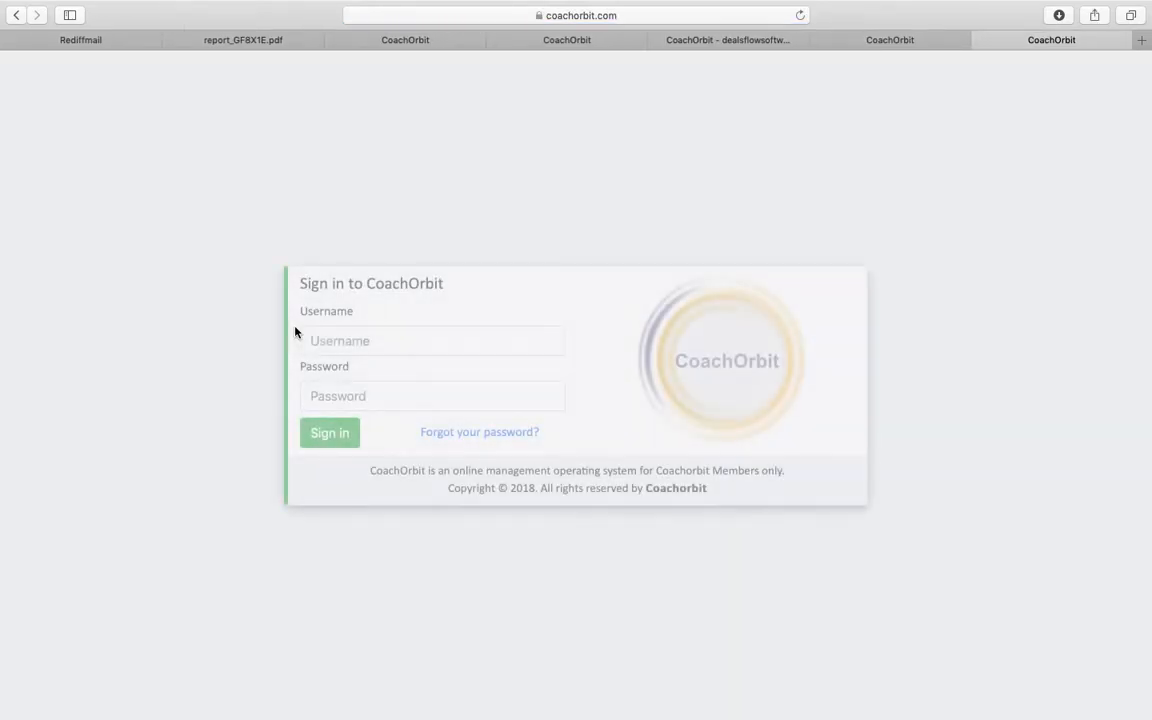
- Sign in with the new username and password, declining to save the password
left_click(373, 344)
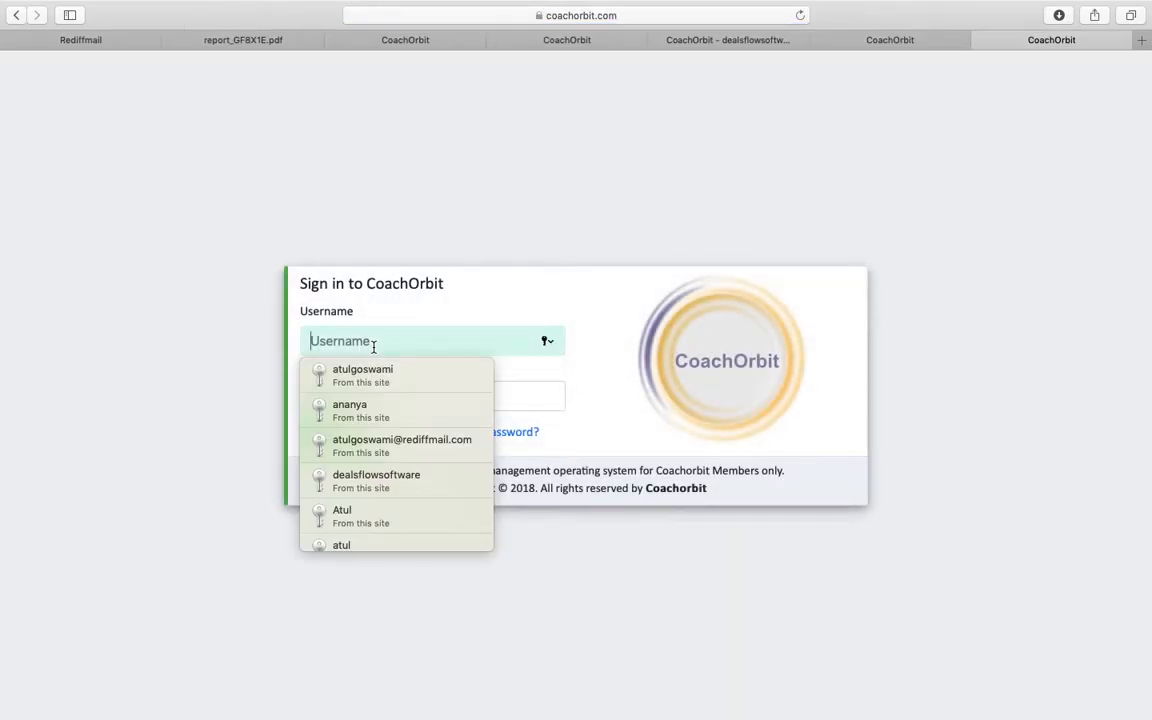
key("Tab")
type("•••••")
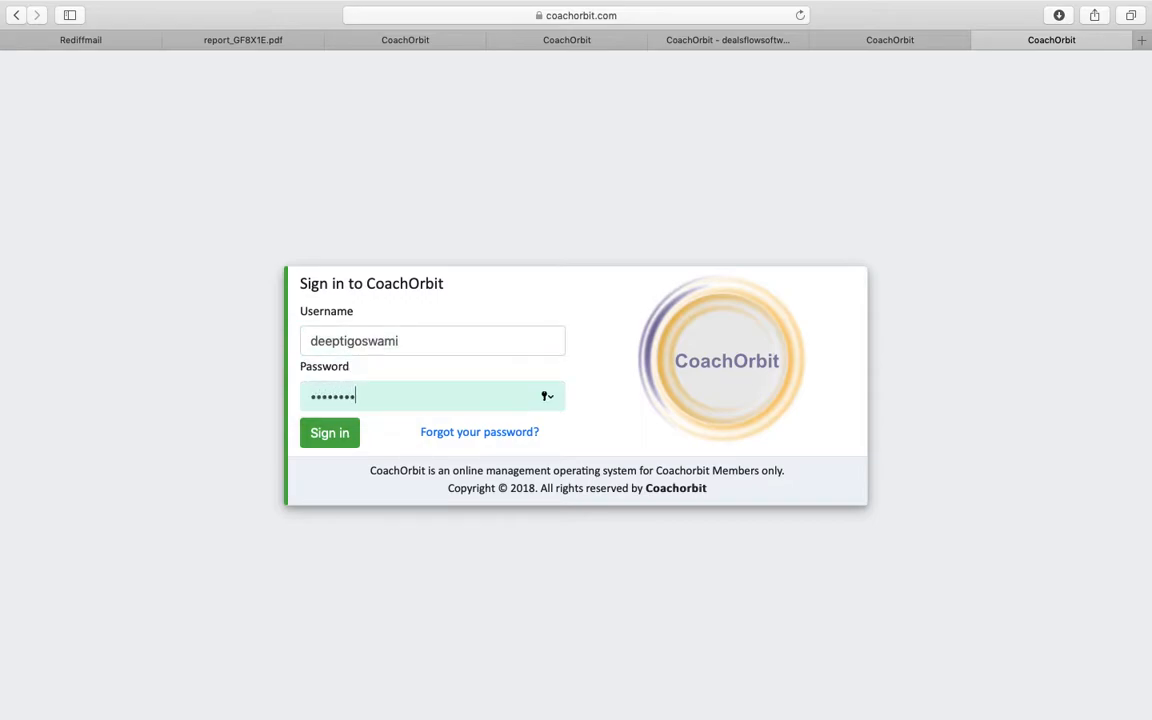
type("••••")
left_click(329, 432)
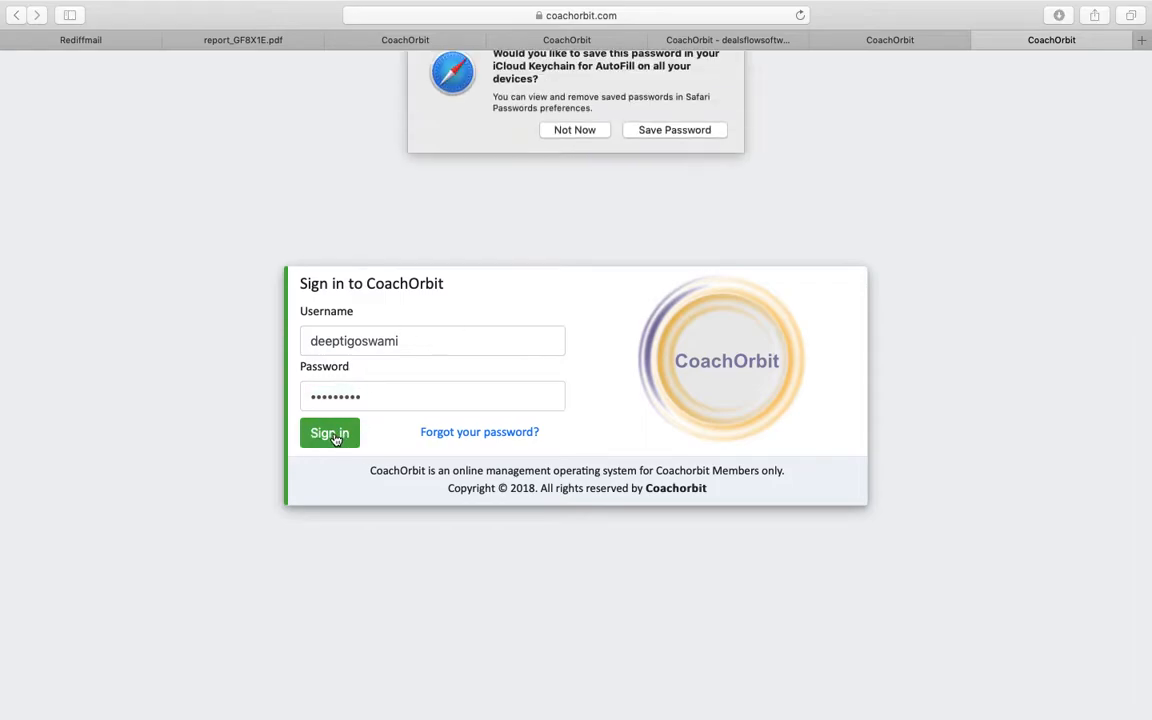
left_click(573, 148)
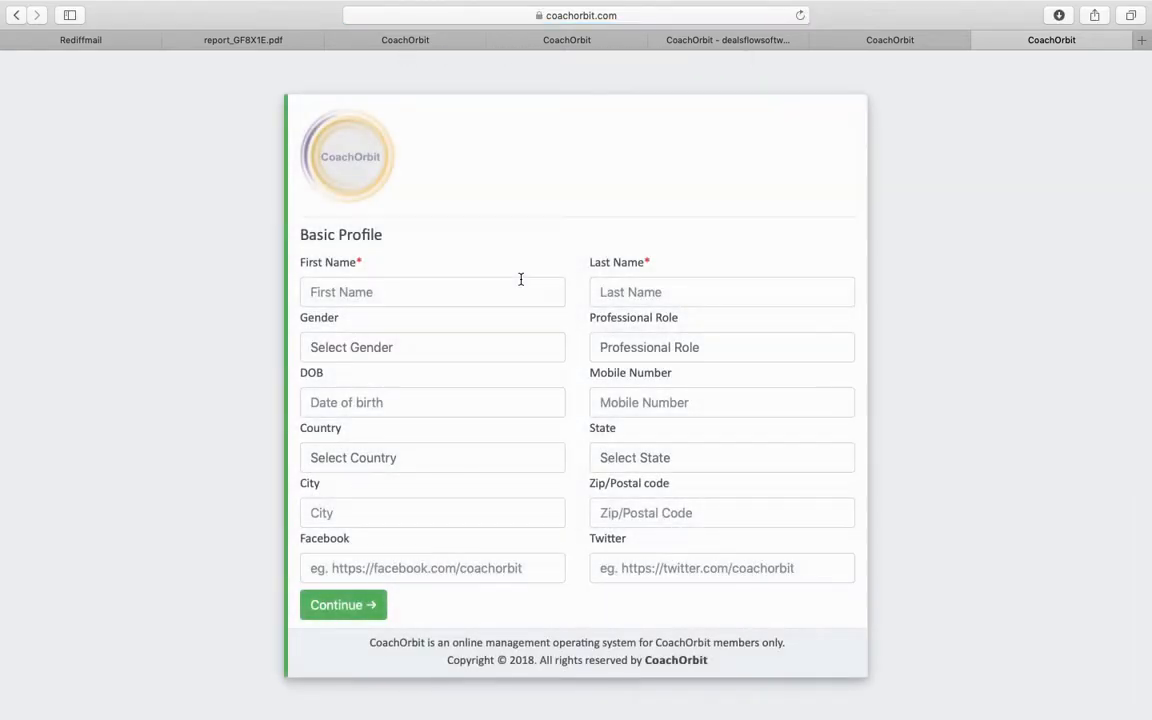
- Enter the client's first and last name, gender Female, and role C-level (non-CEO), Executive VP
left_click(490, 292)
key("Tab")
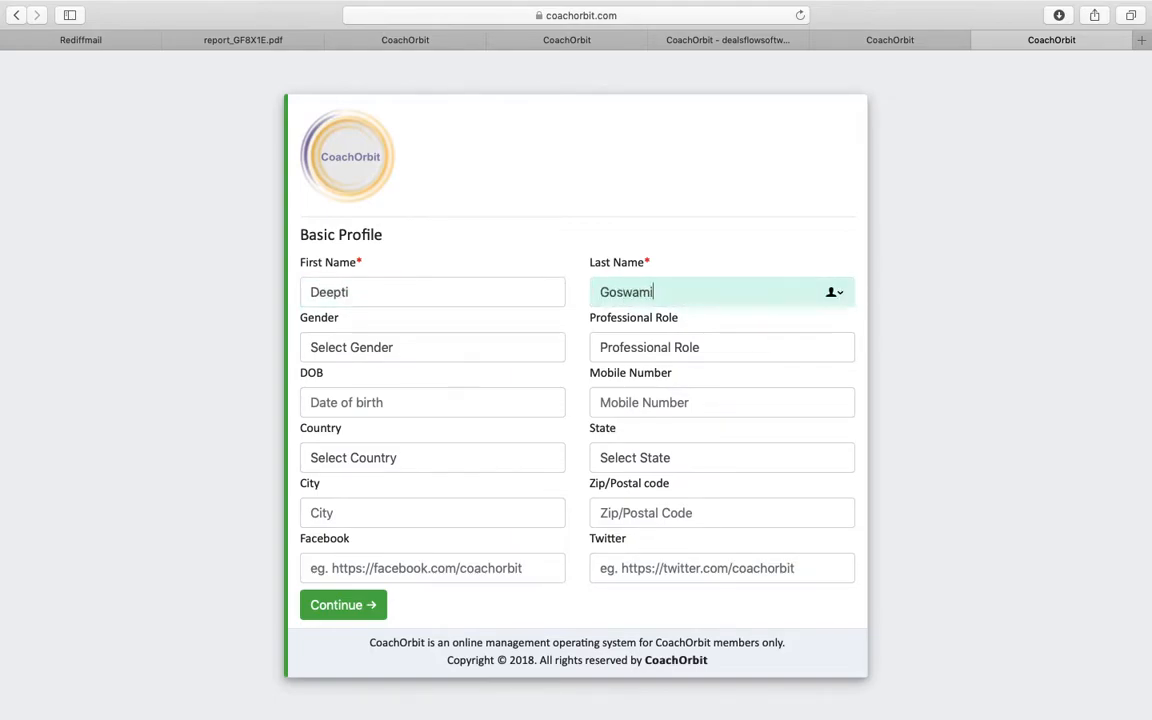
key("Tab")
left_click(458, 347)
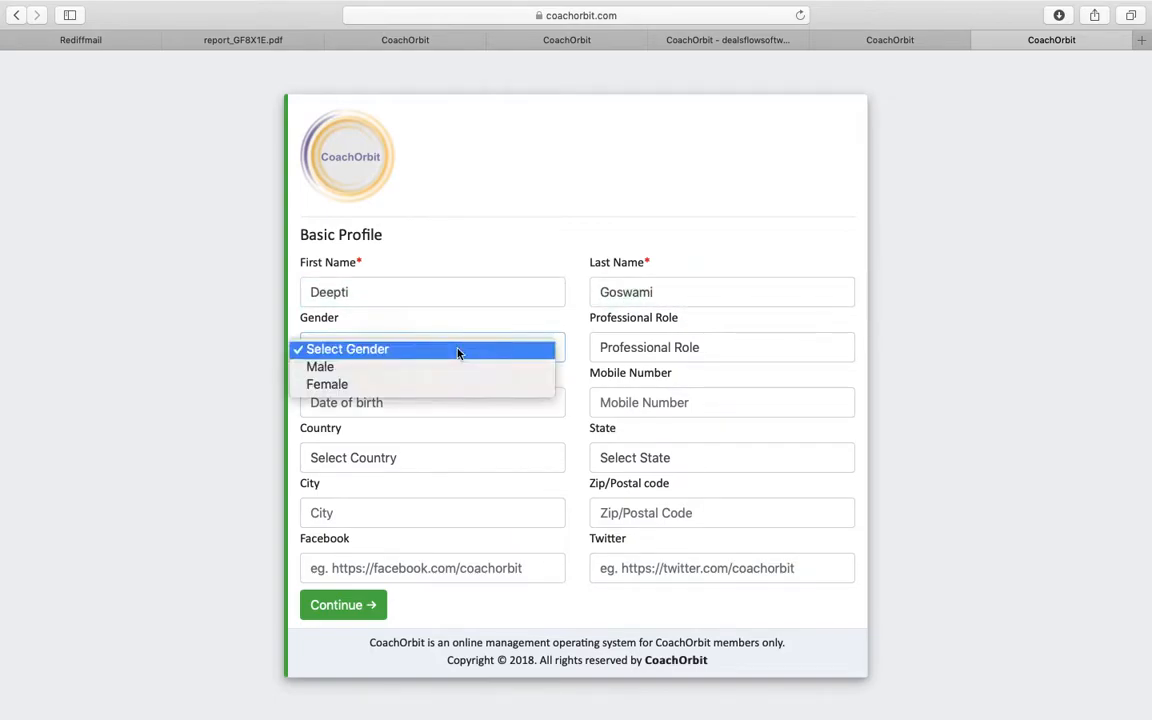
left_click(378, 383)
left_click(610, 347)
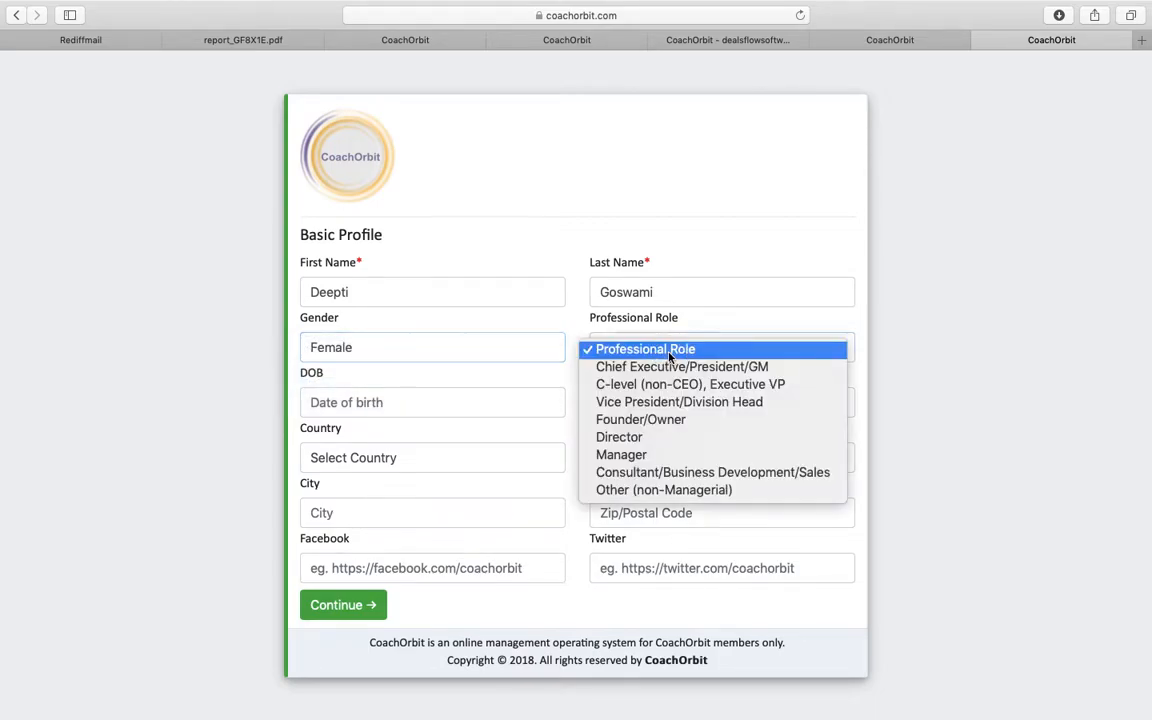
left_click(670, 378)
left_click(449, 400)
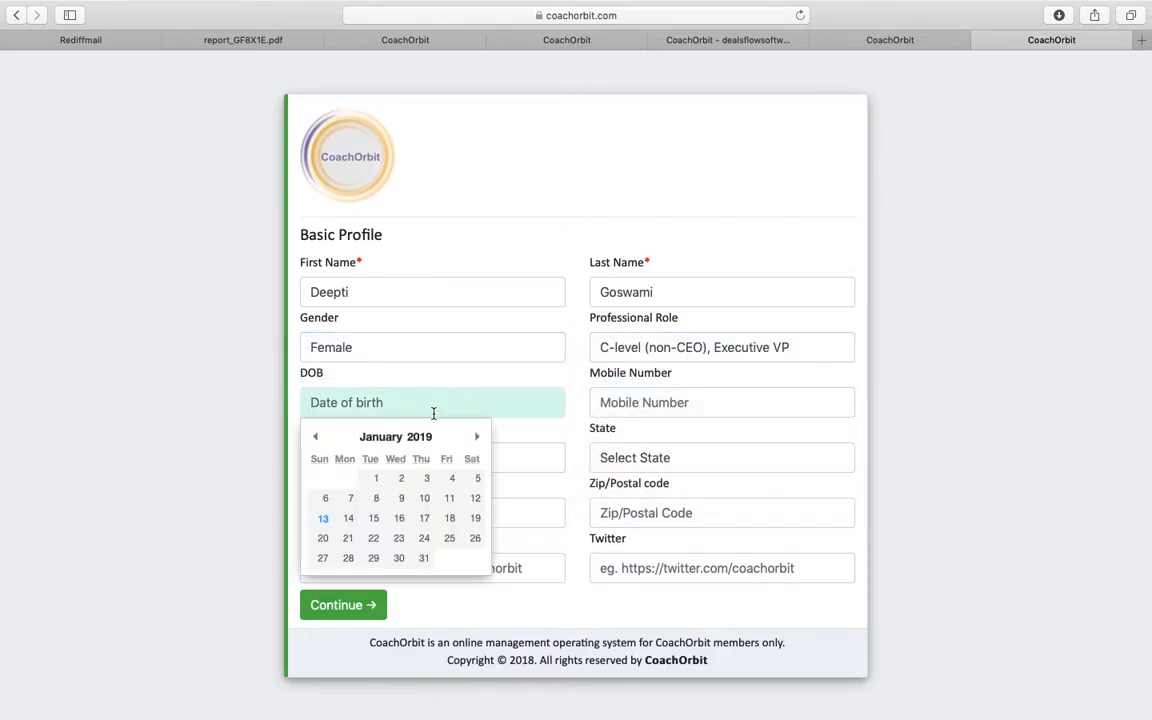
left_click(315, 437)
left_click(316, 438)
left_click(316, 438)
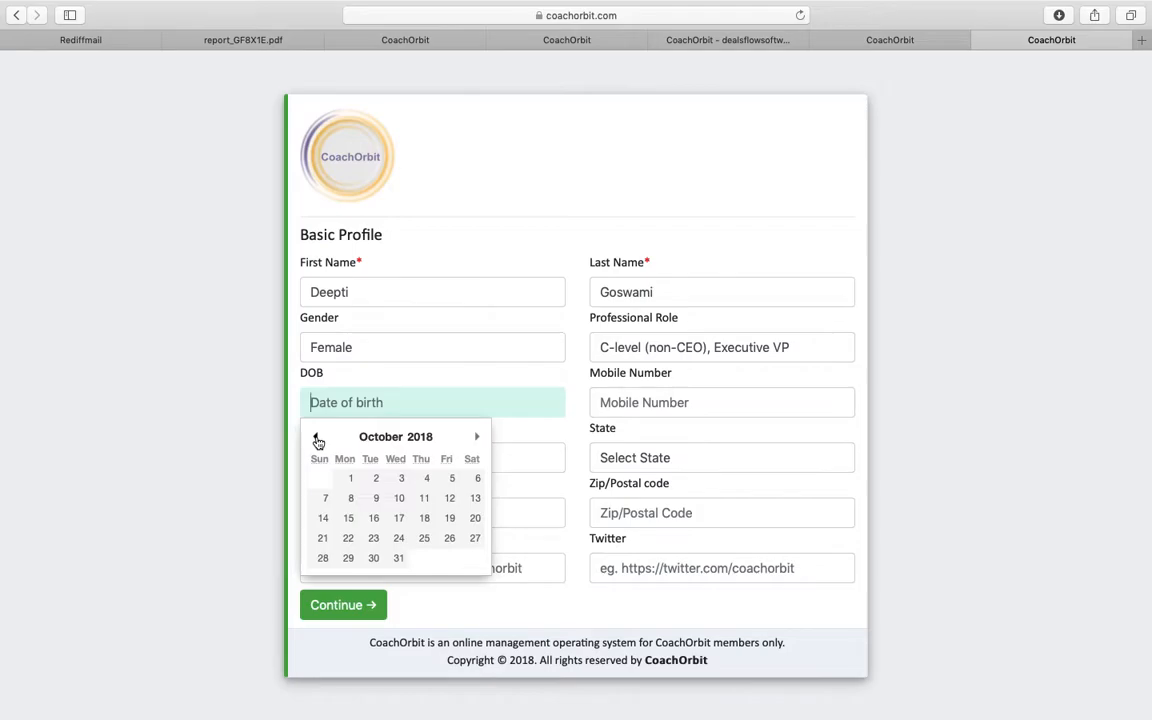
left_click(438, 438)
left_click(433, 110)
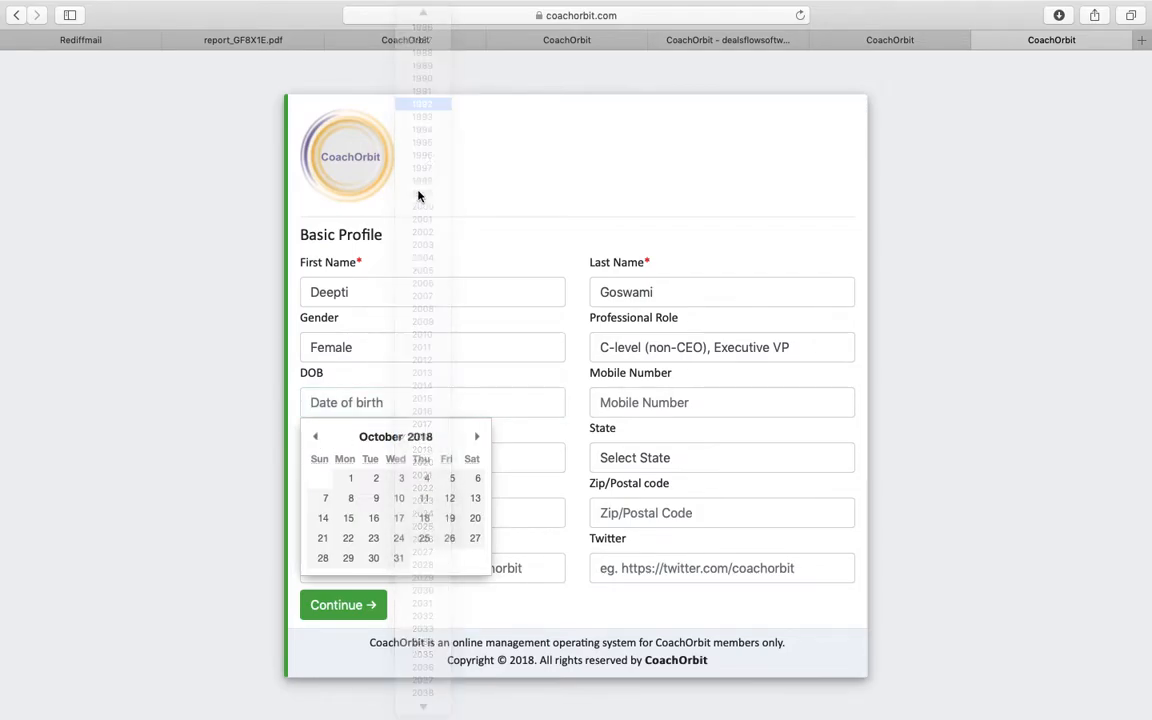
left_click(399, 500)
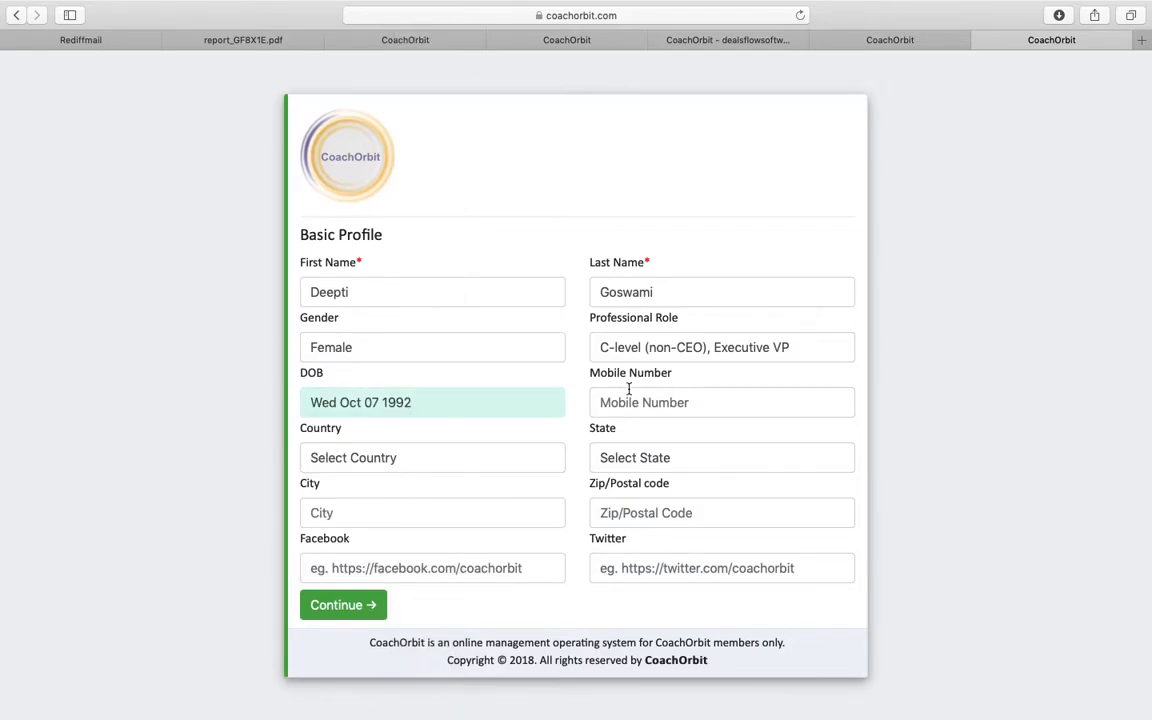
- Add the mobile number, country India, state Delhi, city Delhi and postal code, then continue
left_click(674, 401)
type("987654321")
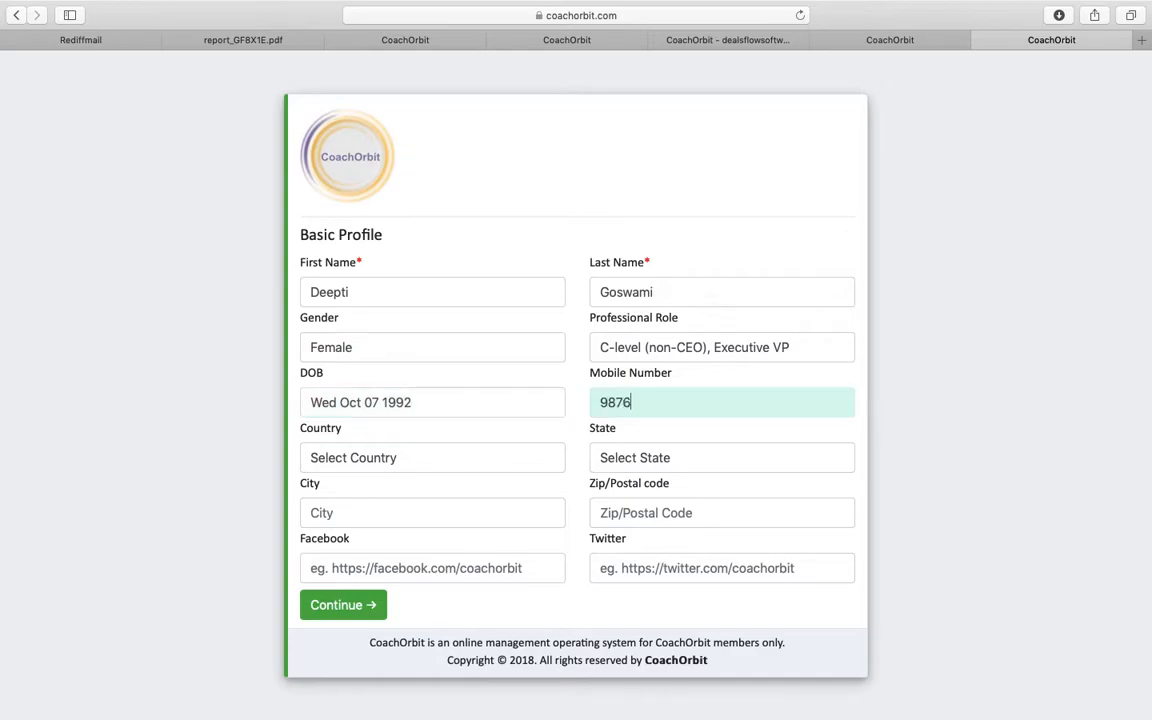
left_click(494, 457)
left_click(445, 477)
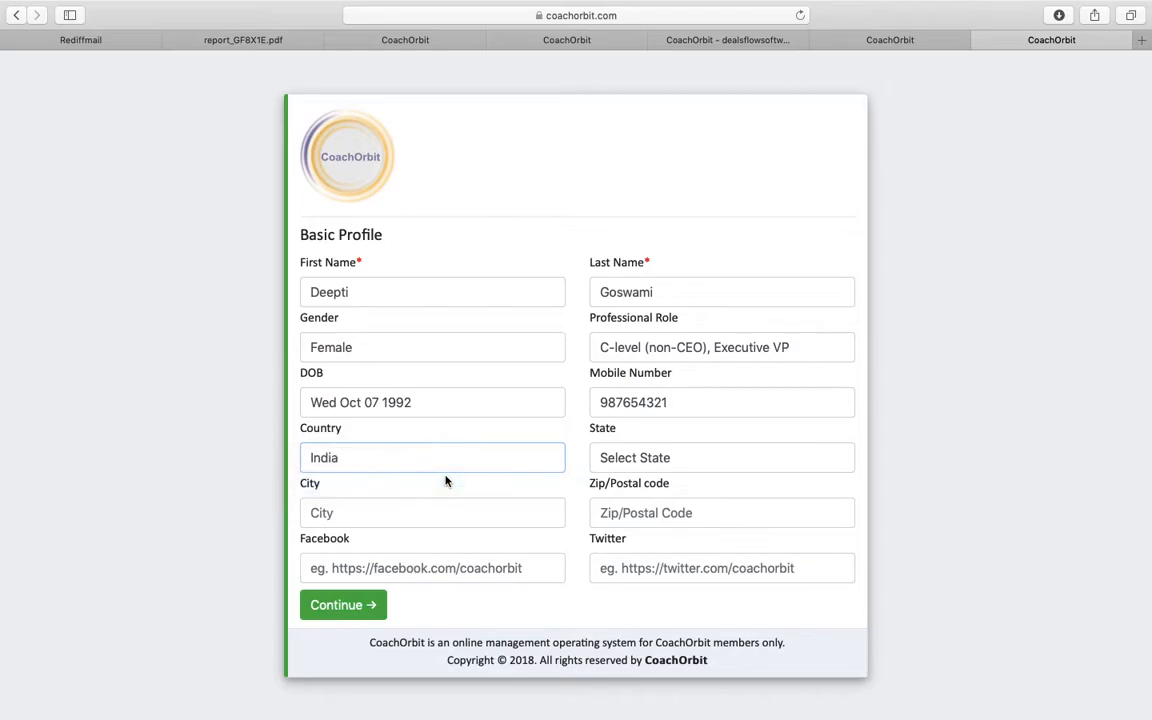
left_click(651, 461)
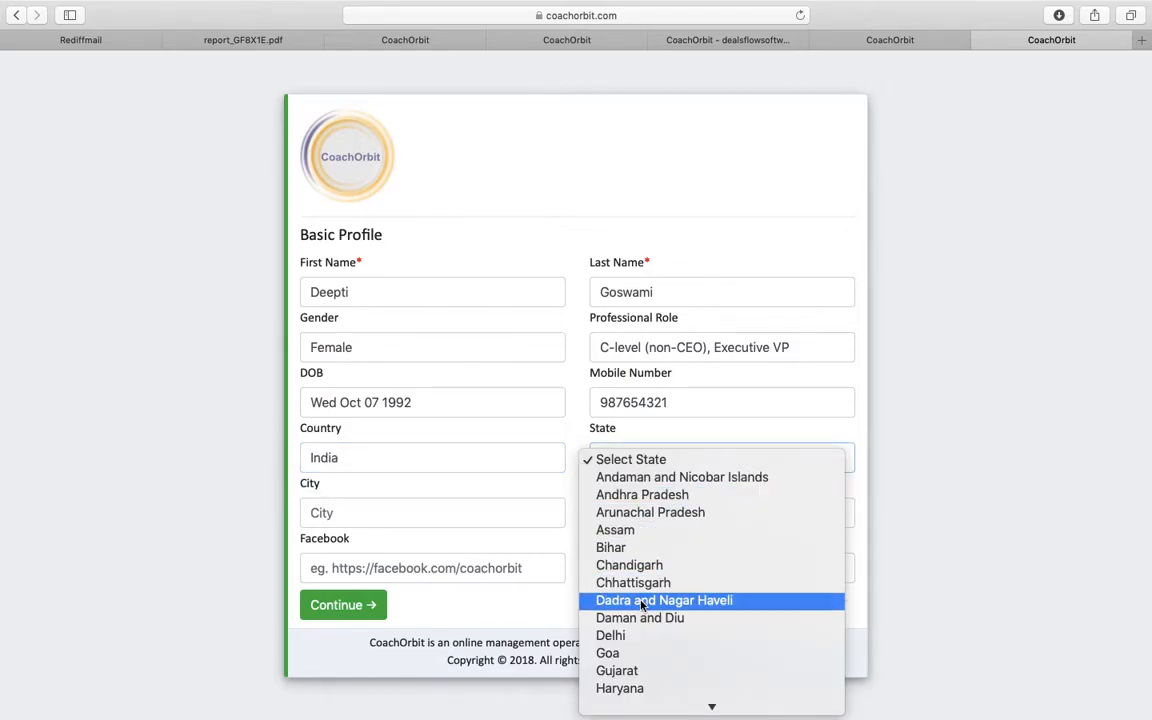
left_click(642, 636)
left_click(474, 509)
type("Delhi")
key("Tab")
type("110000")
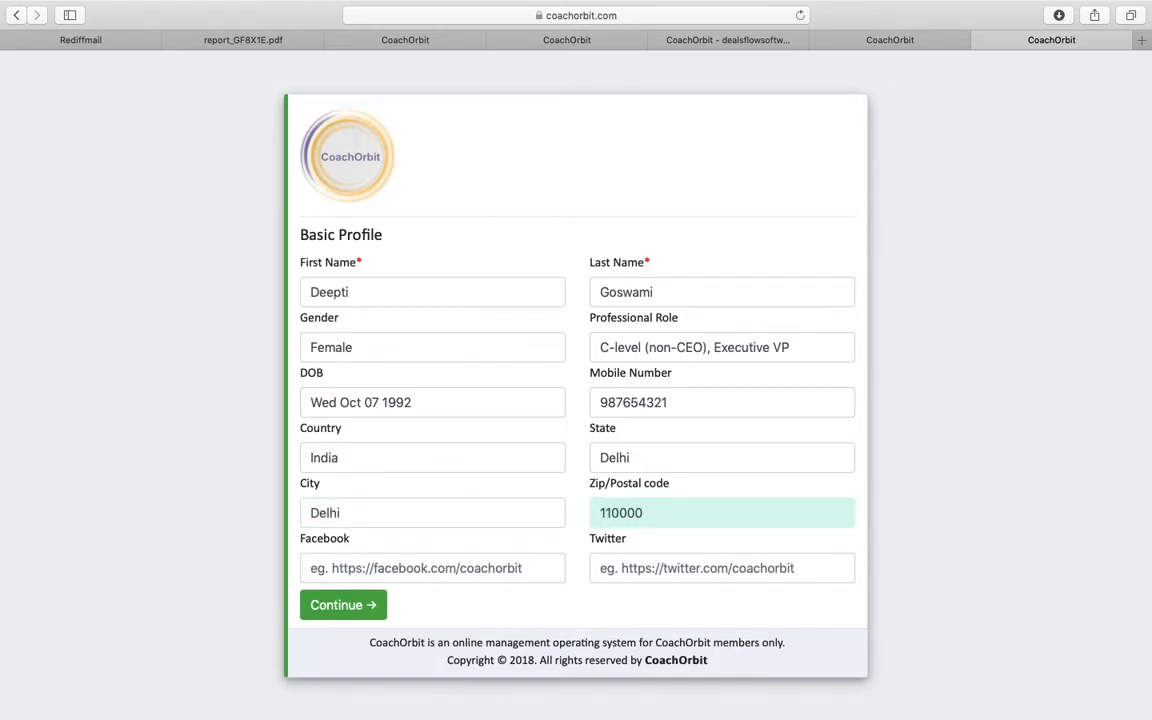
left_click(350, 610)
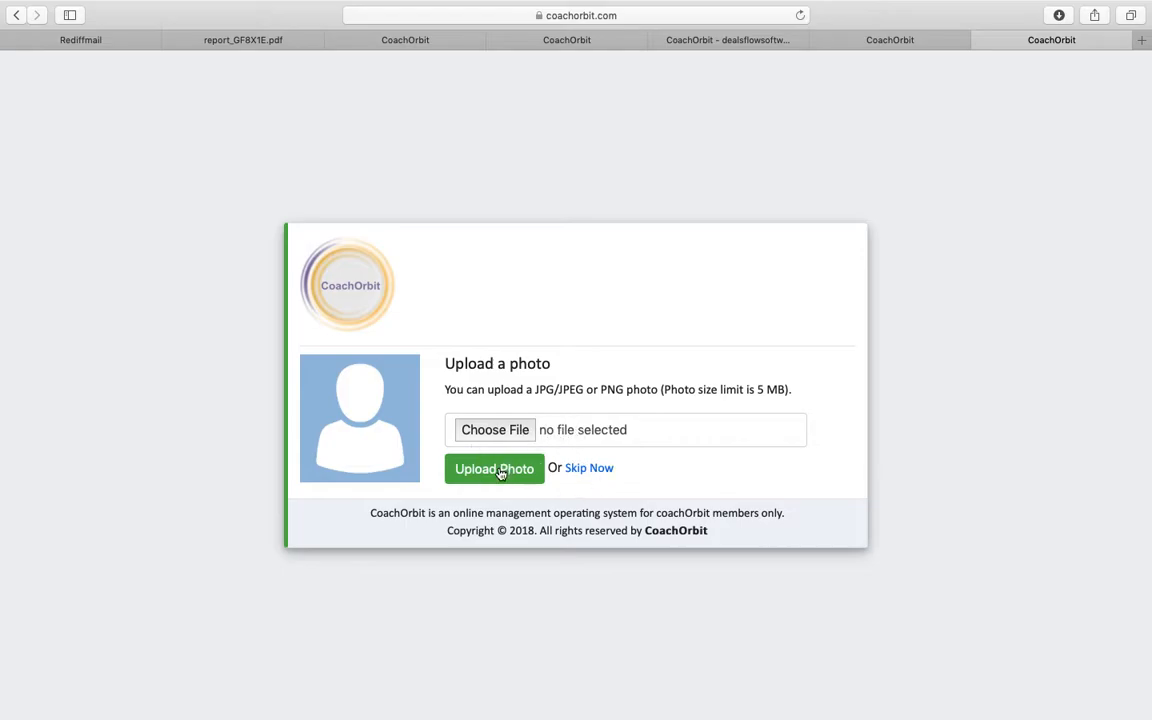
left_click(596, 470)
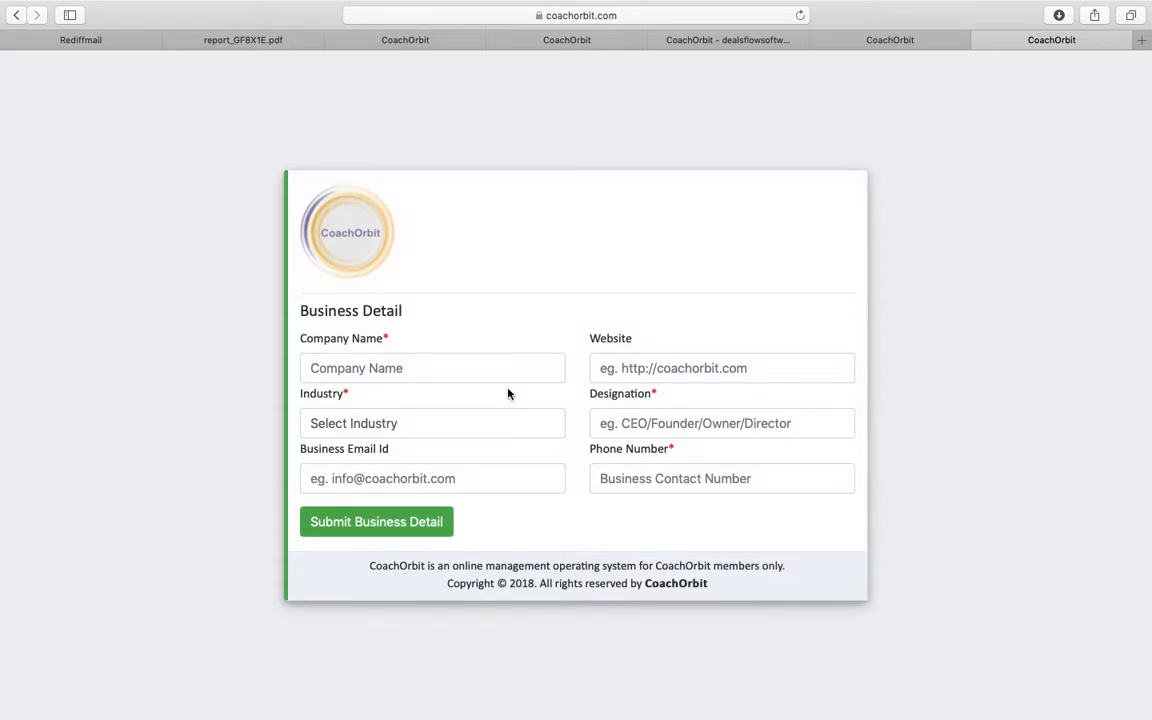
left_click(500, 368)
type("Dealsflow")
key("Tab")
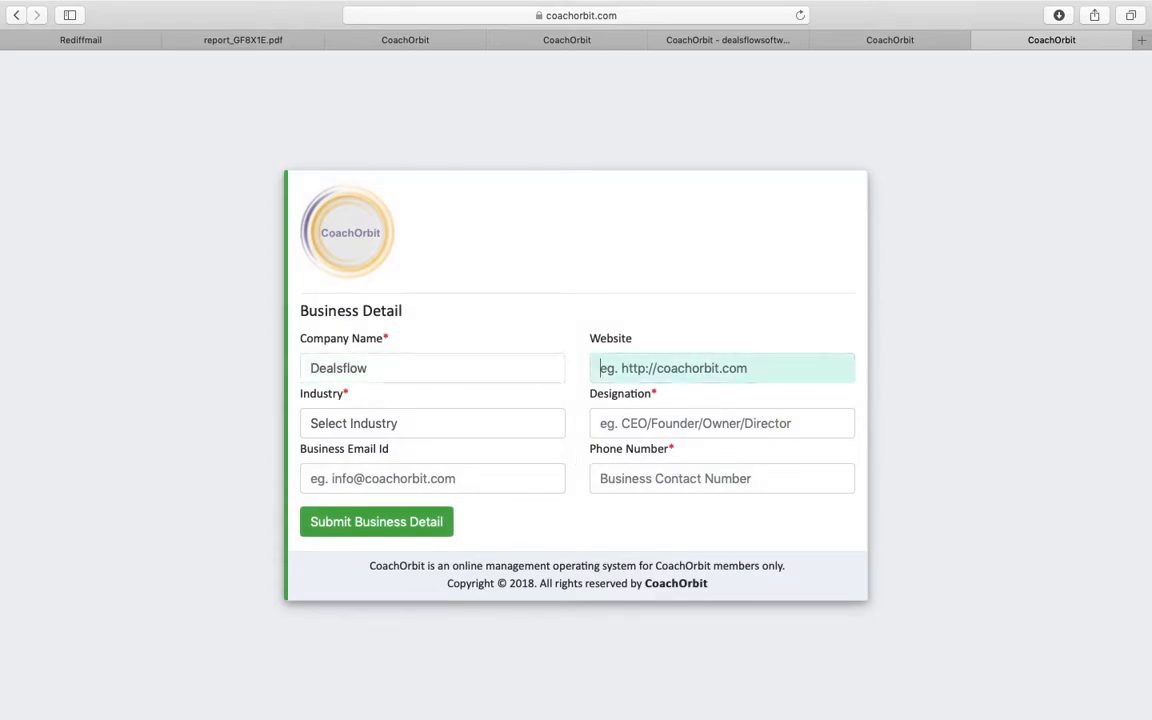
type("http://www.coachorbit.com")
- Set industry IT-Software, Software Services, designation Director, and the business e-mail and phone number
left_click(418, 424)
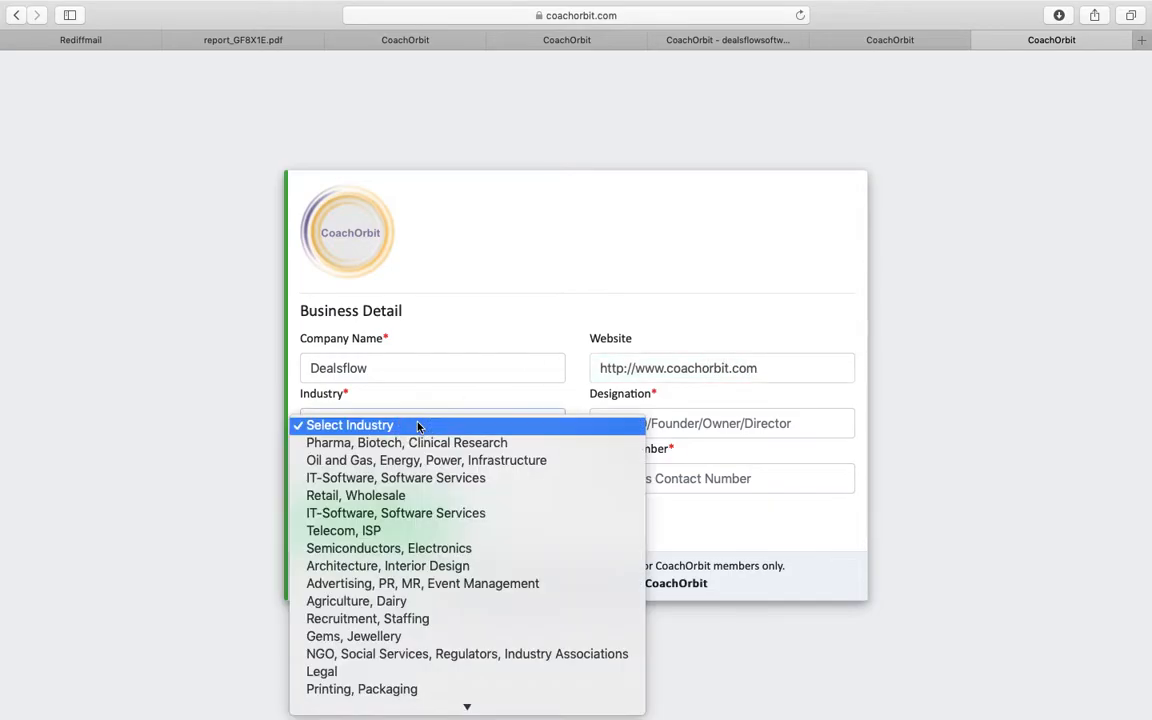
left_click(445, 476)
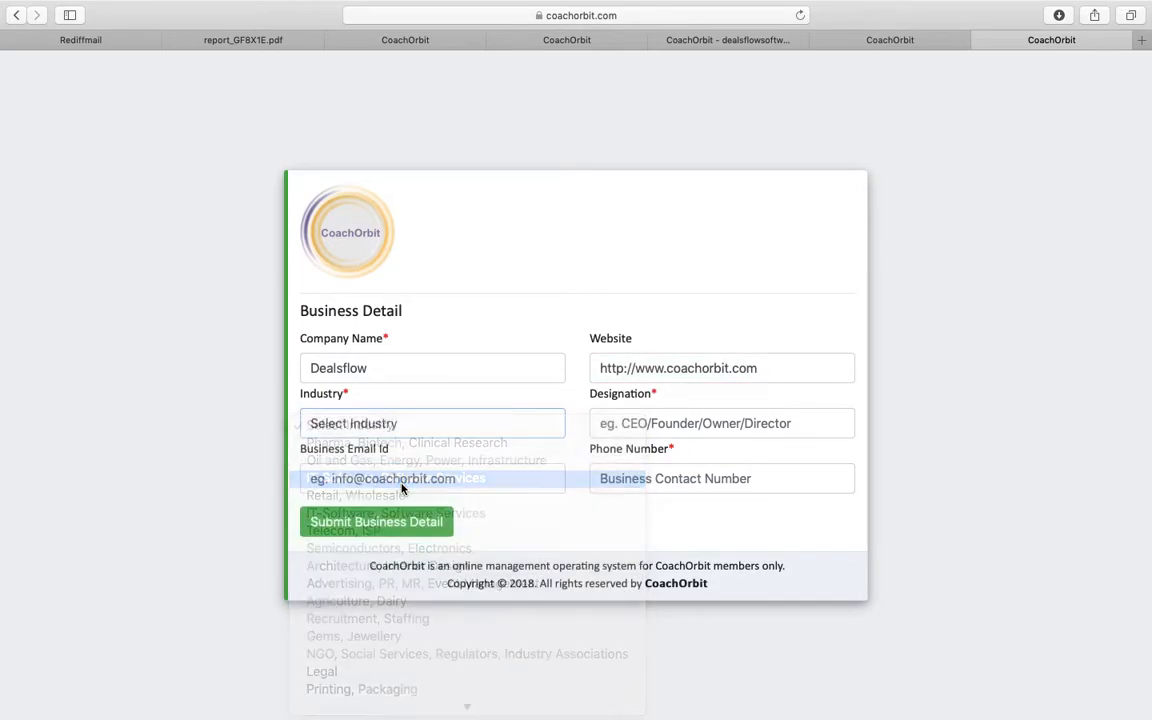
left_click(659, 421)
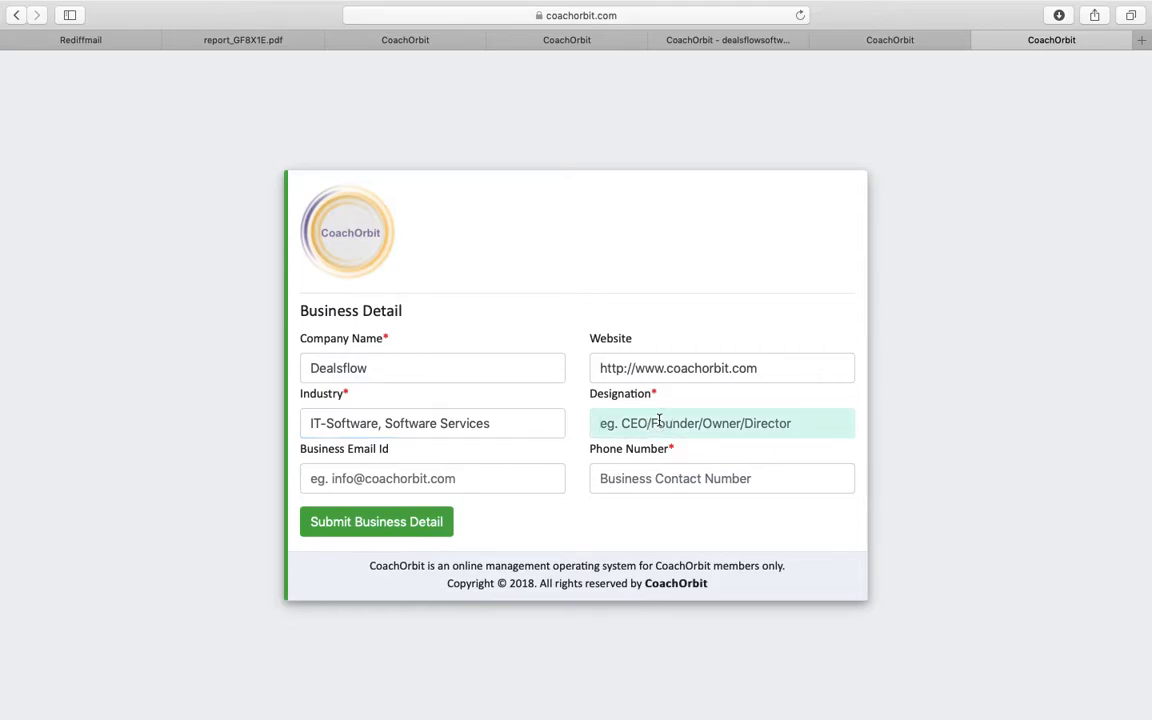
type("Drector")
key("BackSpace")
key("BackSpace")
key("BackSpace")
key("BackSpace")
key("BackSpace")
type("irector")
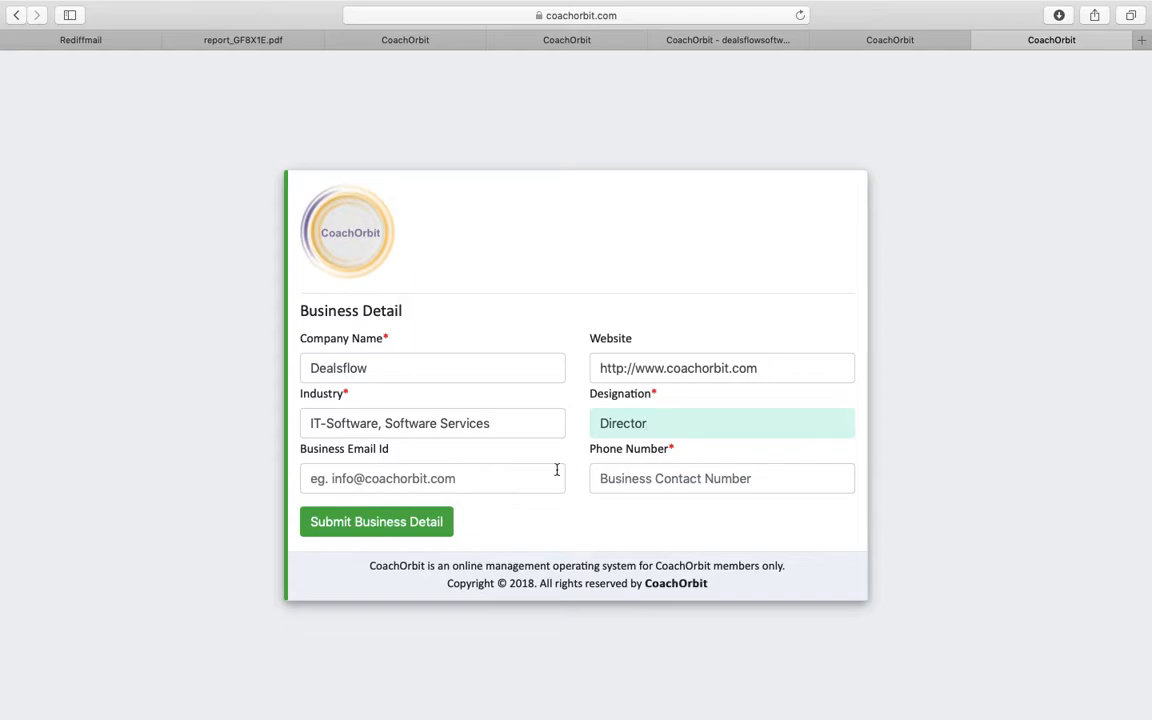
left_click(488, 476)
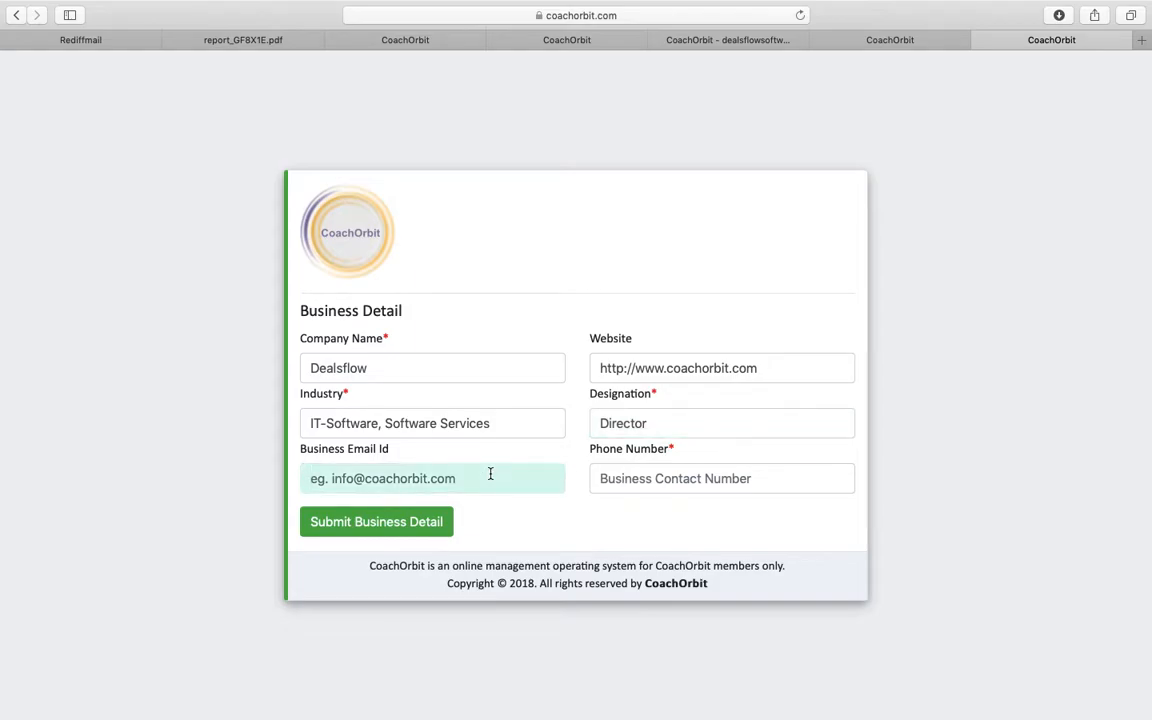
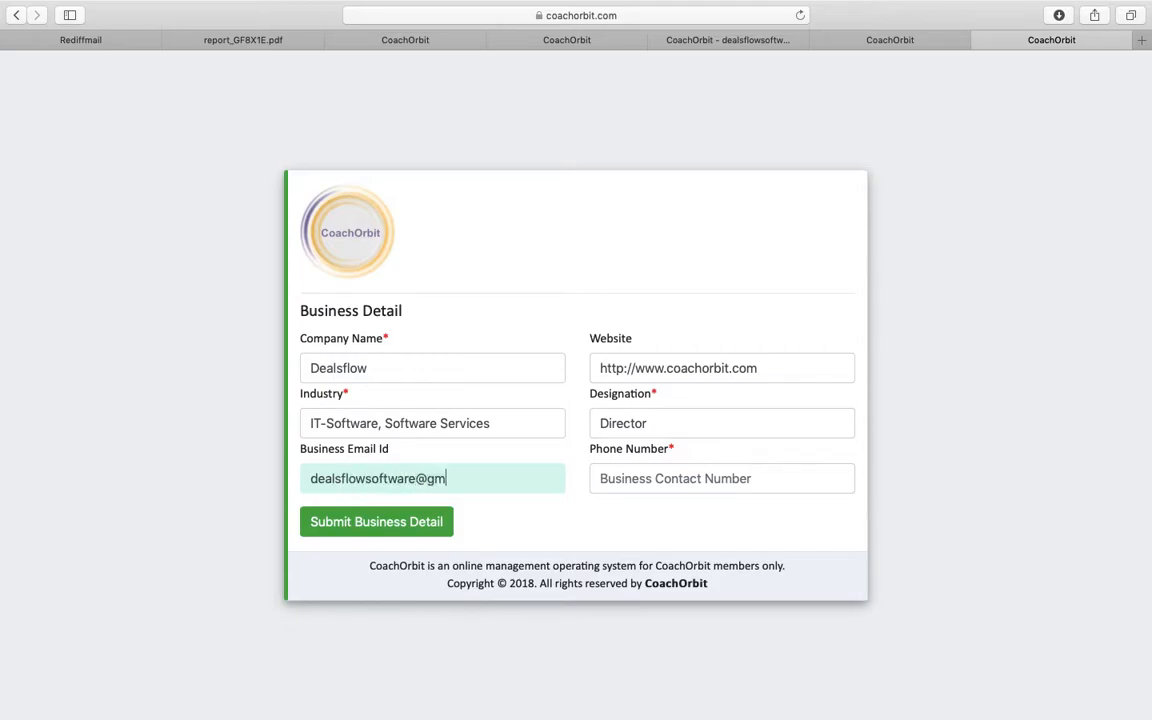
left_click(600, 465)
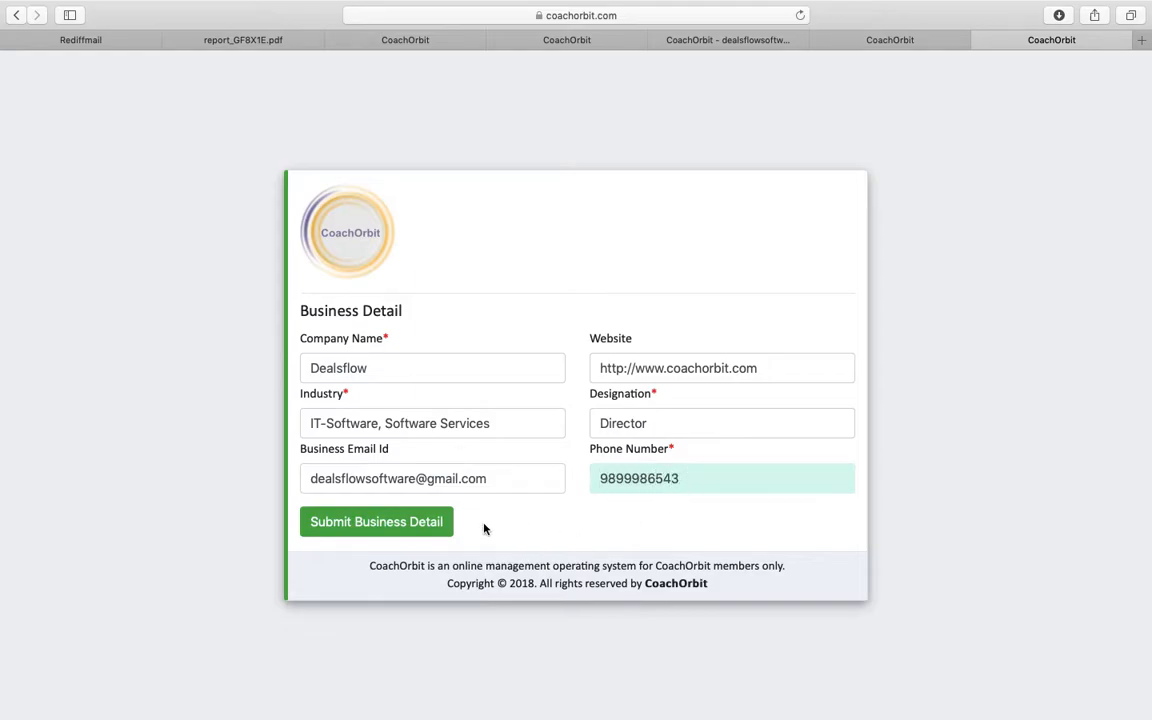
- Submit the Business Detail form to reach the client's home dashboard
left_click(373, 522)
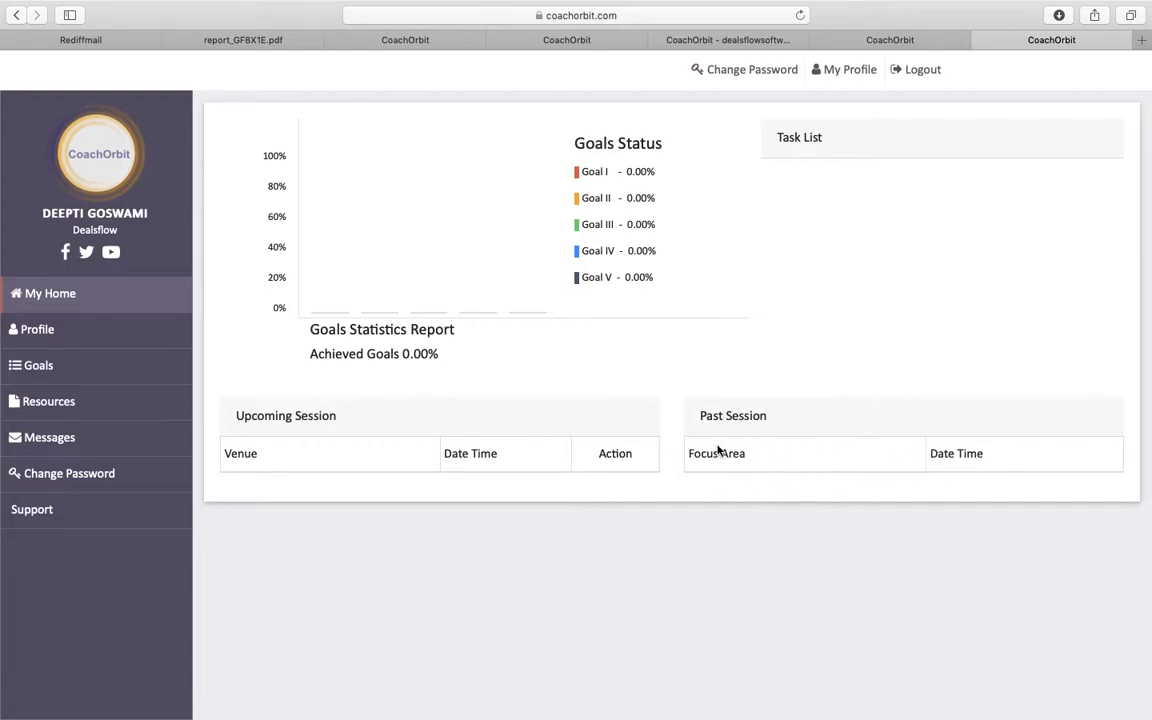
- Start a new goal running from Mon Jan 14 to Thu Jan 31 2019
left_click(88, 371)
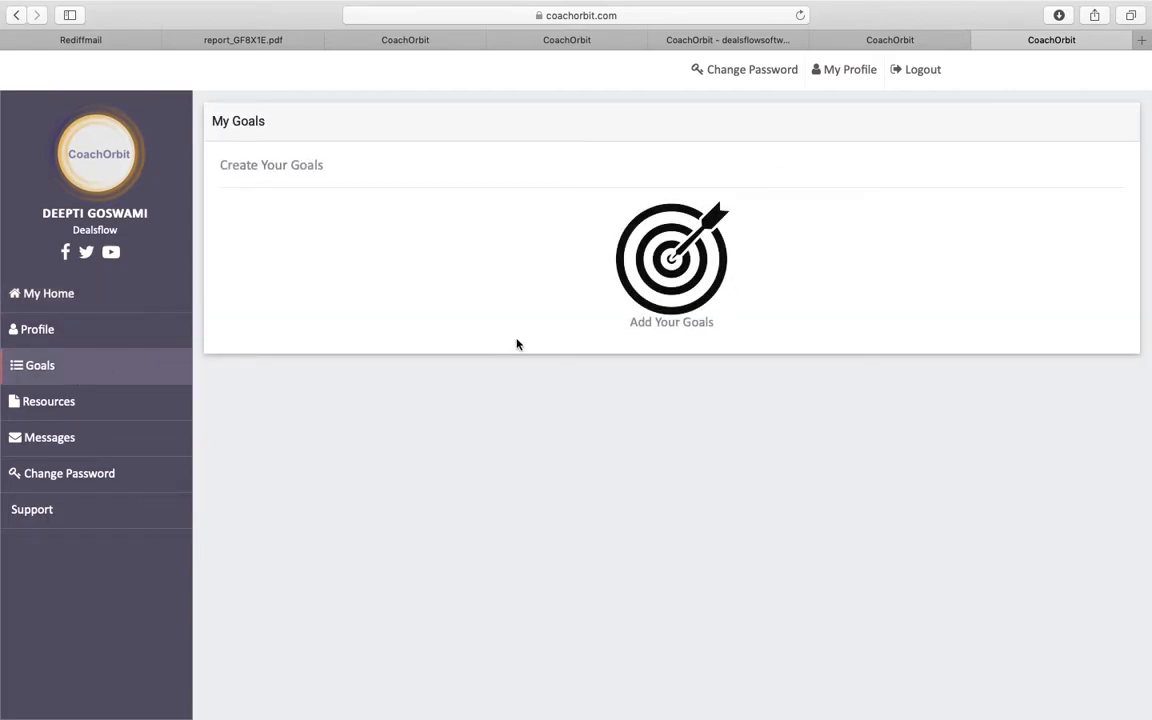
left_click(680, 273)
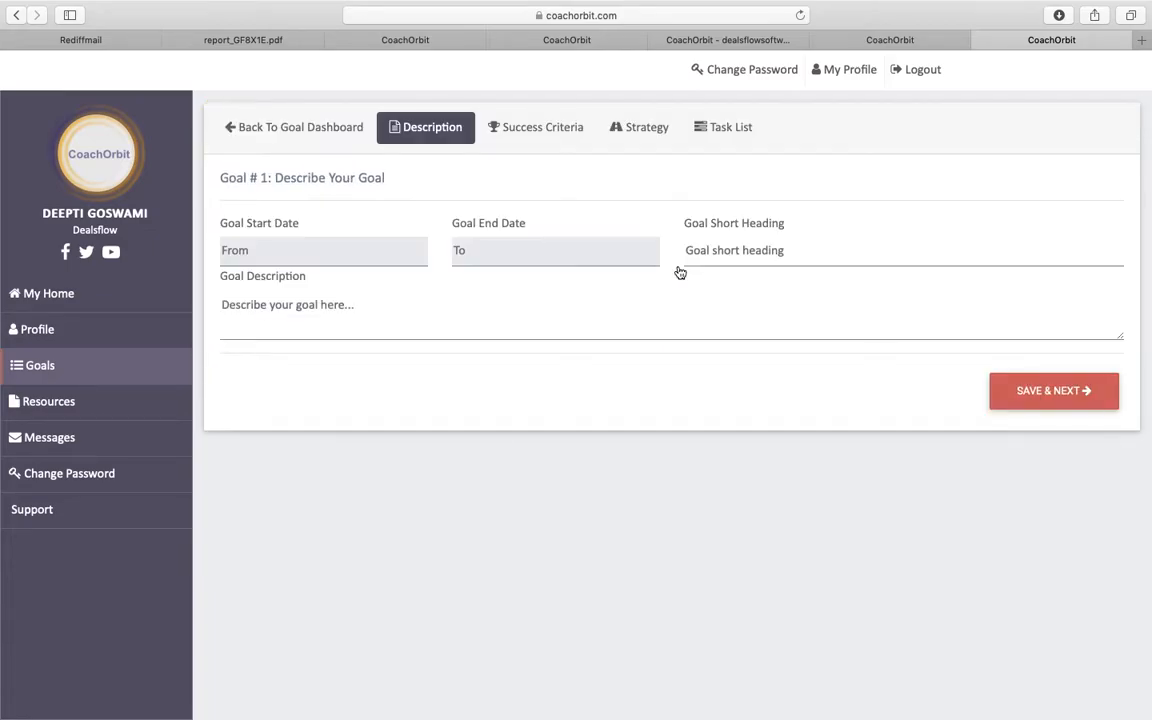
left_click(350, 256)
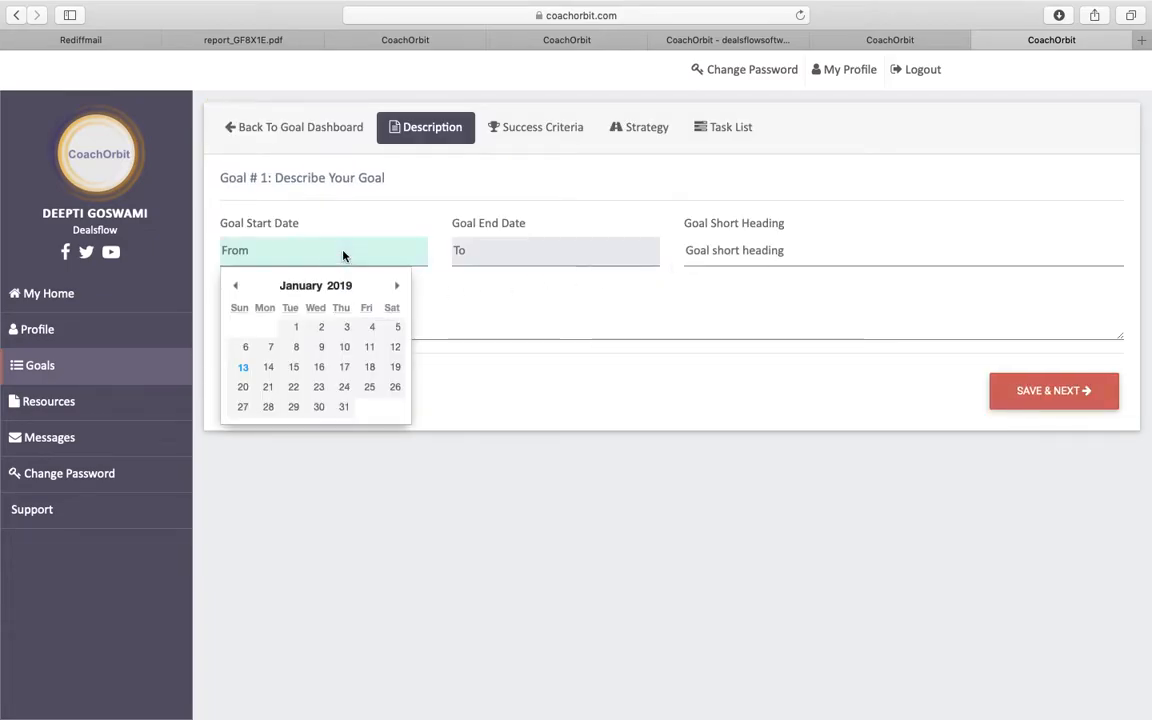
left_click(268, 367)
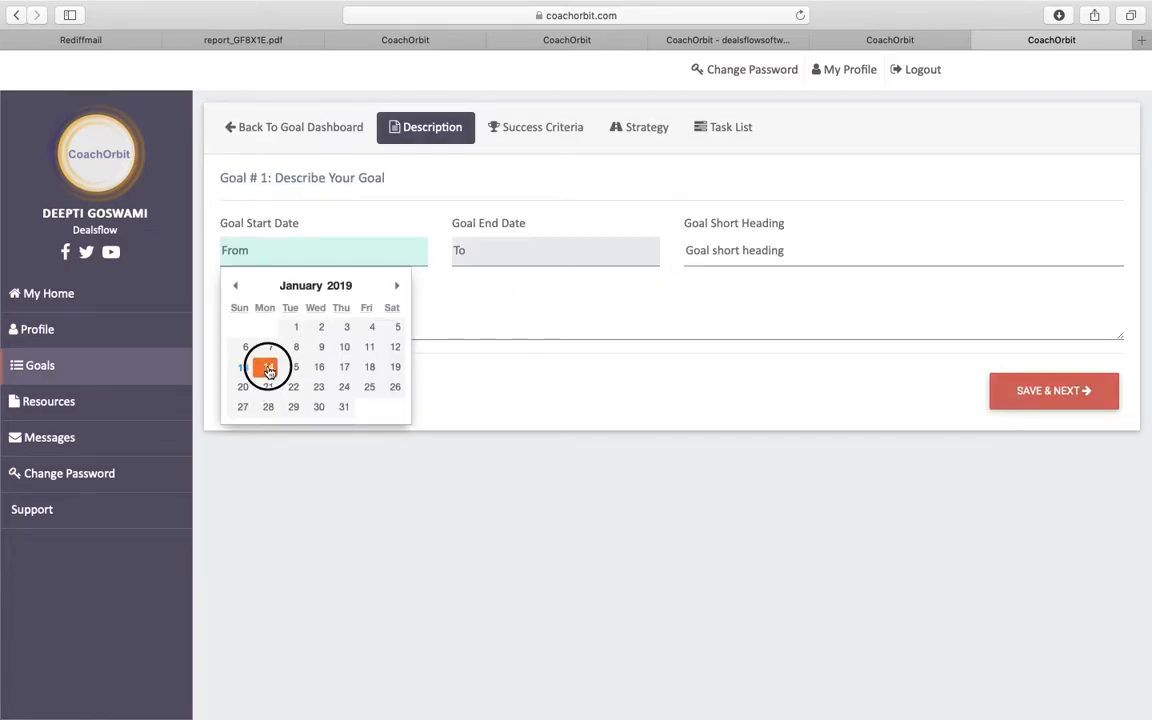
left_click(509, 260)
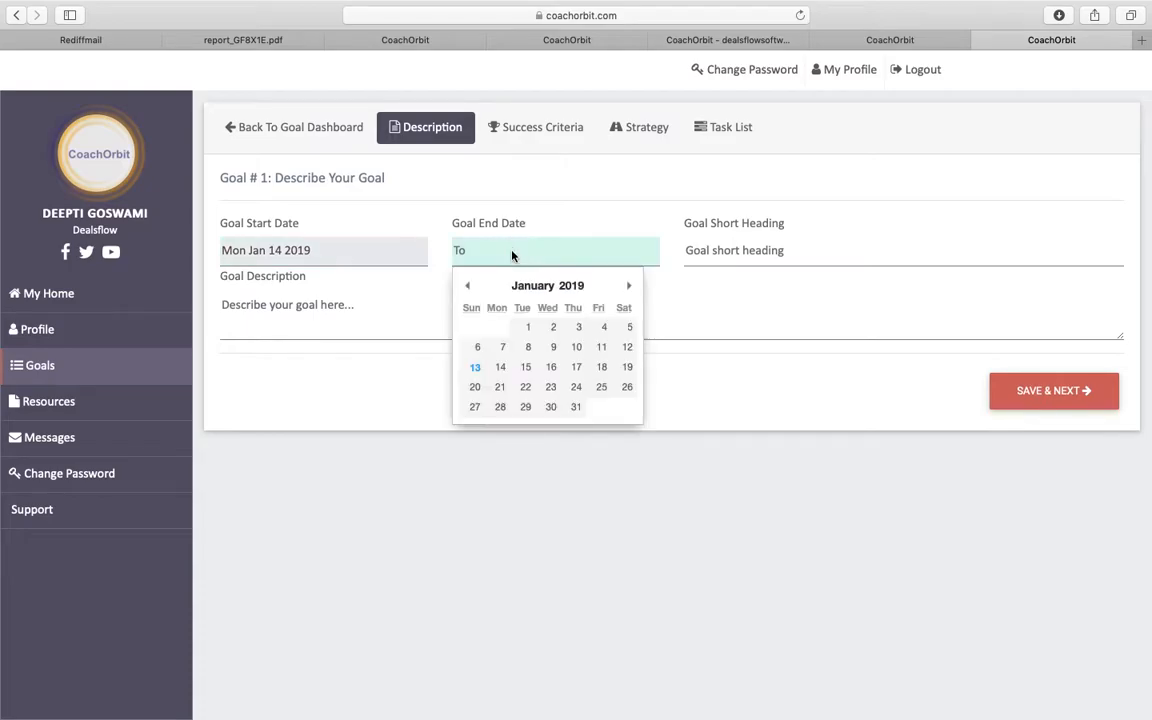
left_click(577, 410)
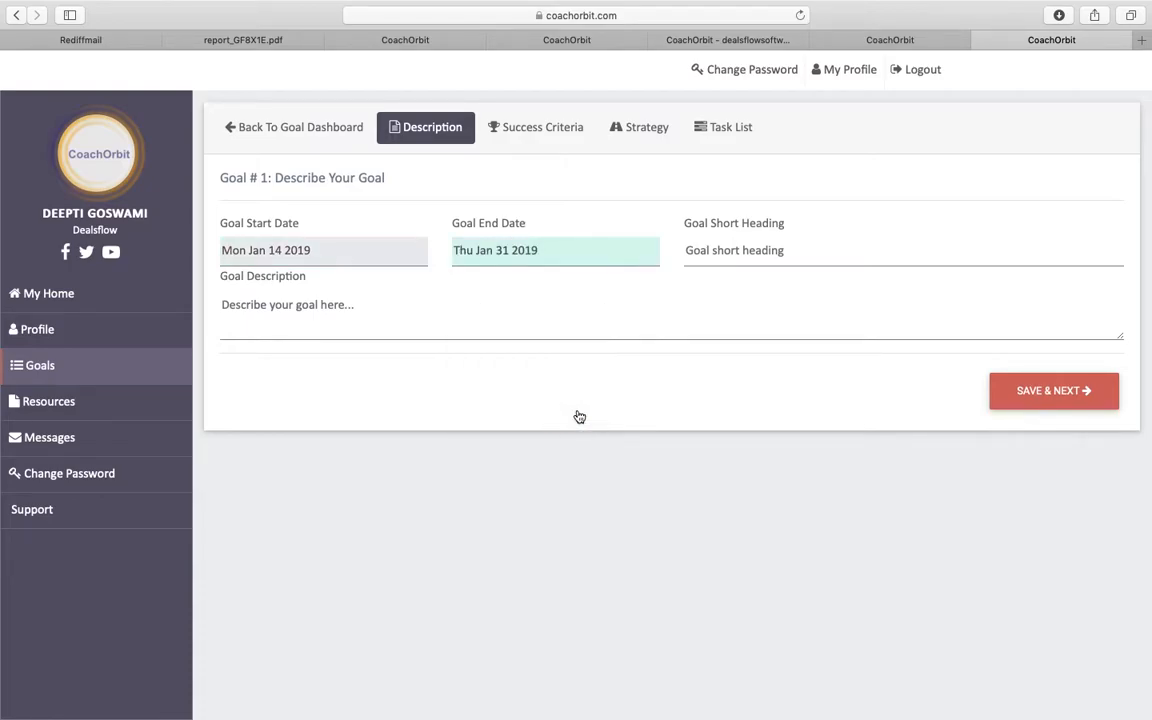
- Head the goal 'Launch my website', describe it as 'Launching my coaching website', and save
left_click(737, 252)
type("Launch my website")
left_click(401, 328)
type("Lau")
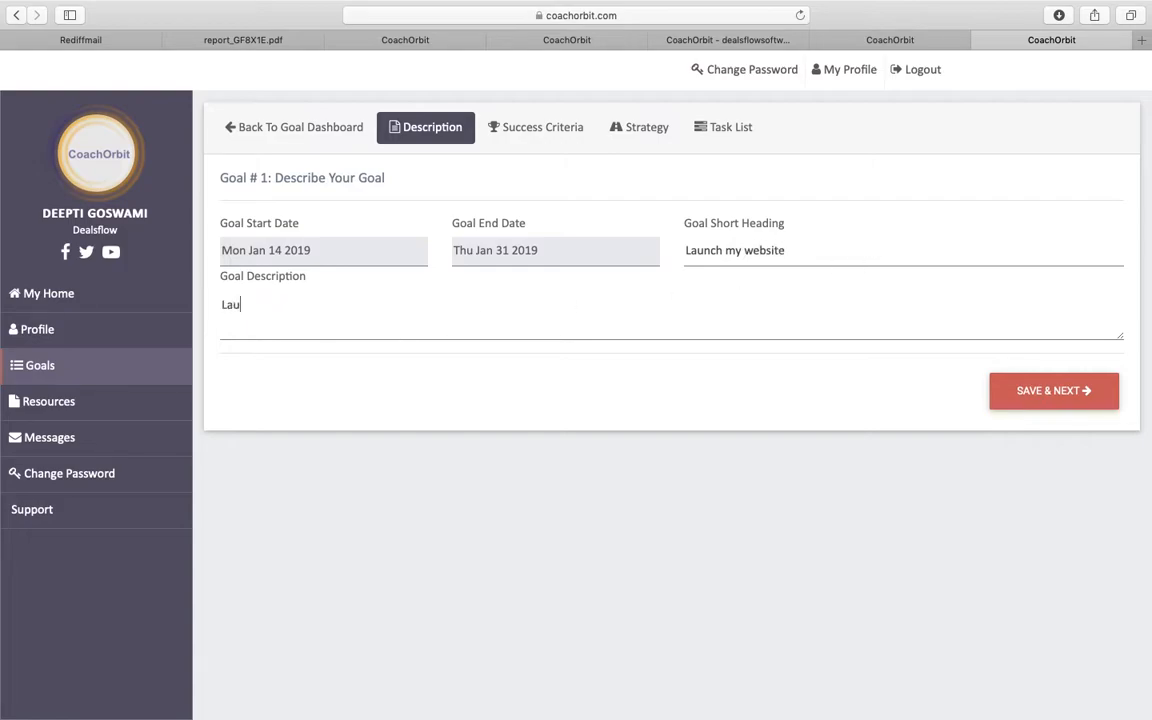
type("nching my coaching website")
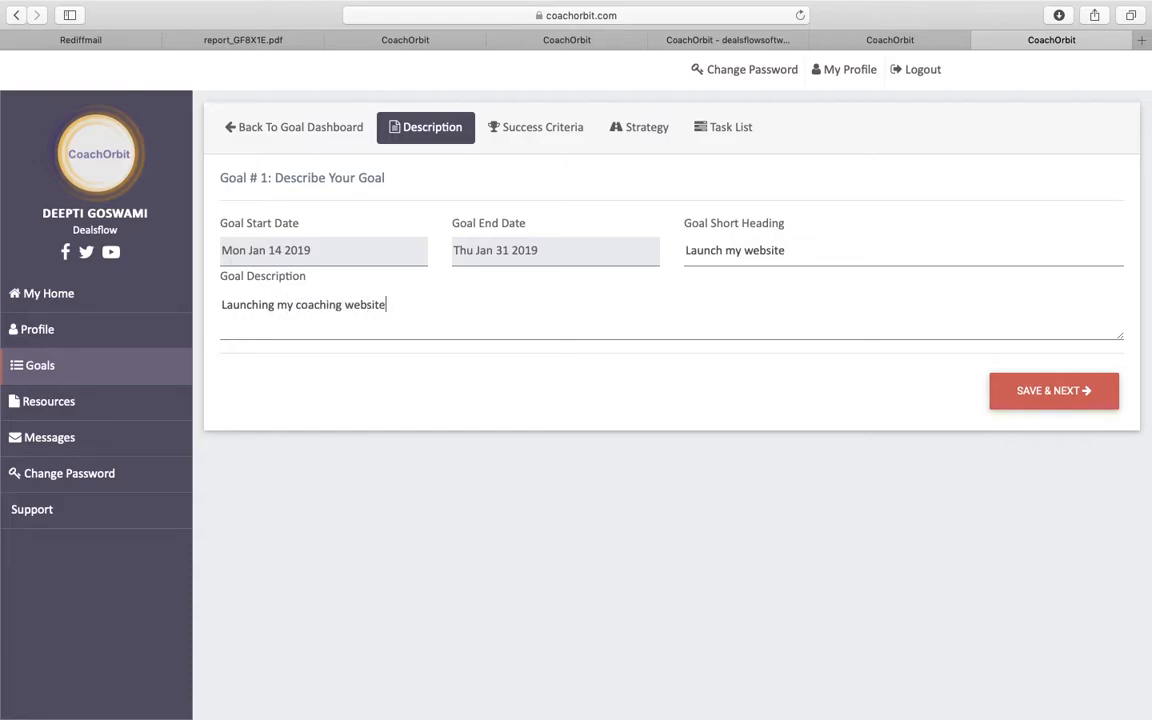
left_click(1047, 391)
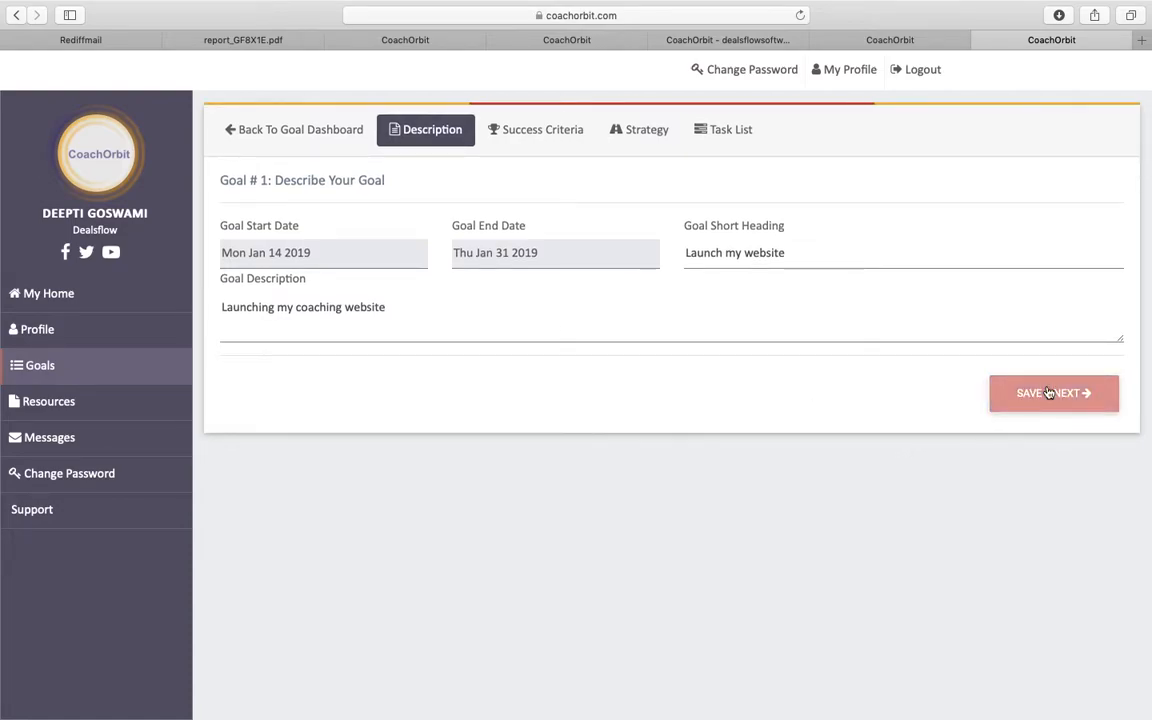
- Enter 'Website Operational' as the success criterion, save it, and add a second criterion line
left_click(359, 232)
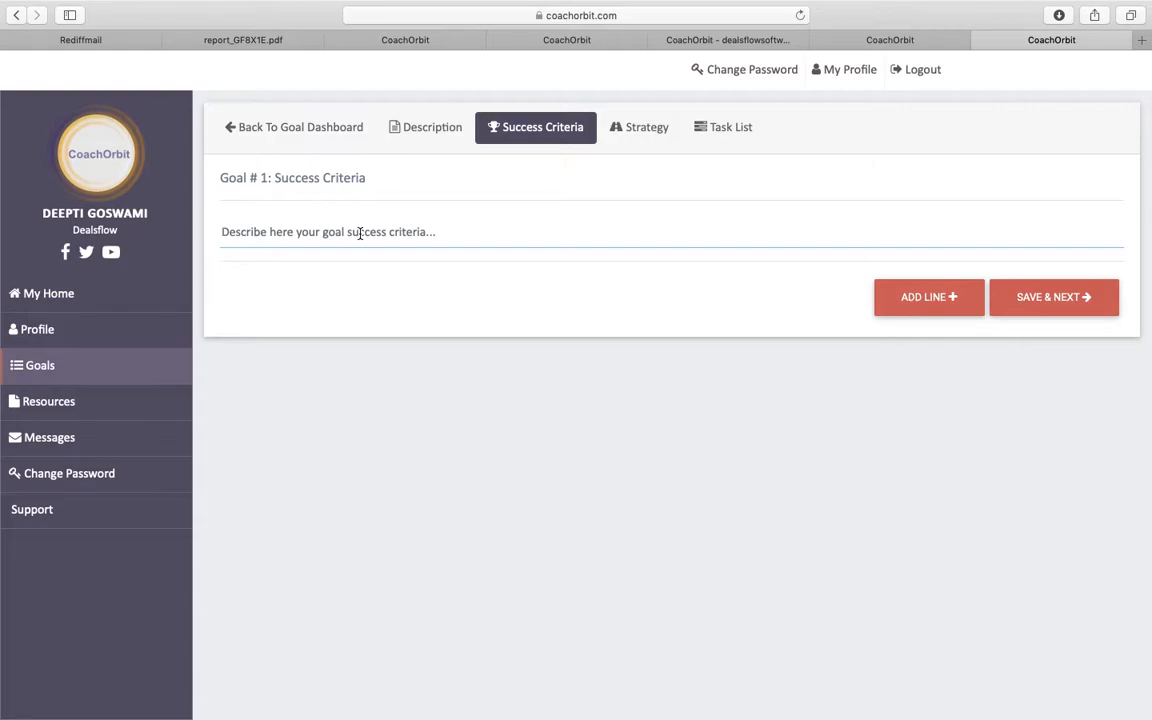
type("Websi")
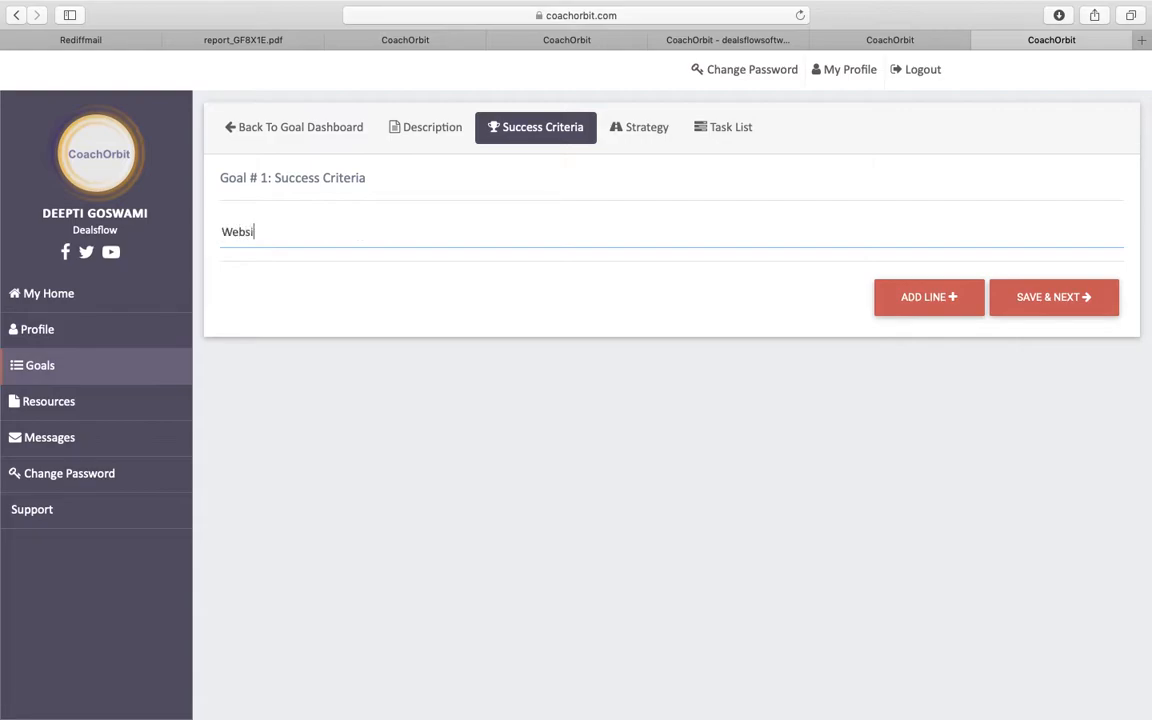
type("te Operational")
left_click(1044, 299)
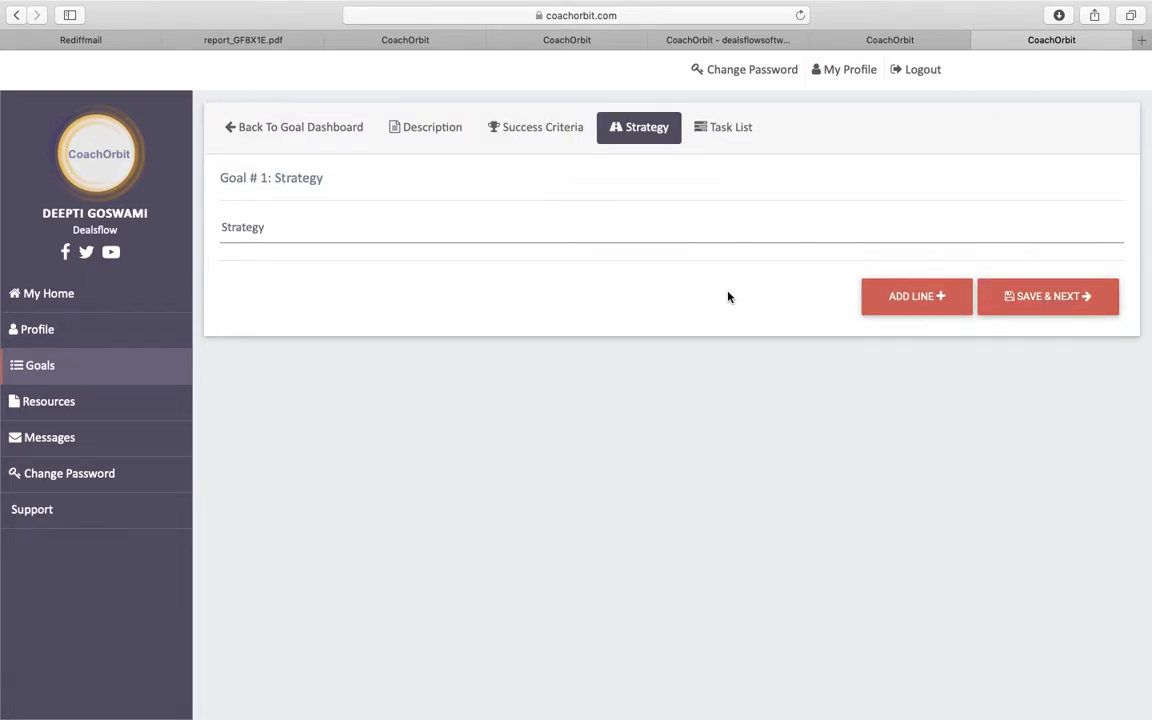
left_click(543, 130)
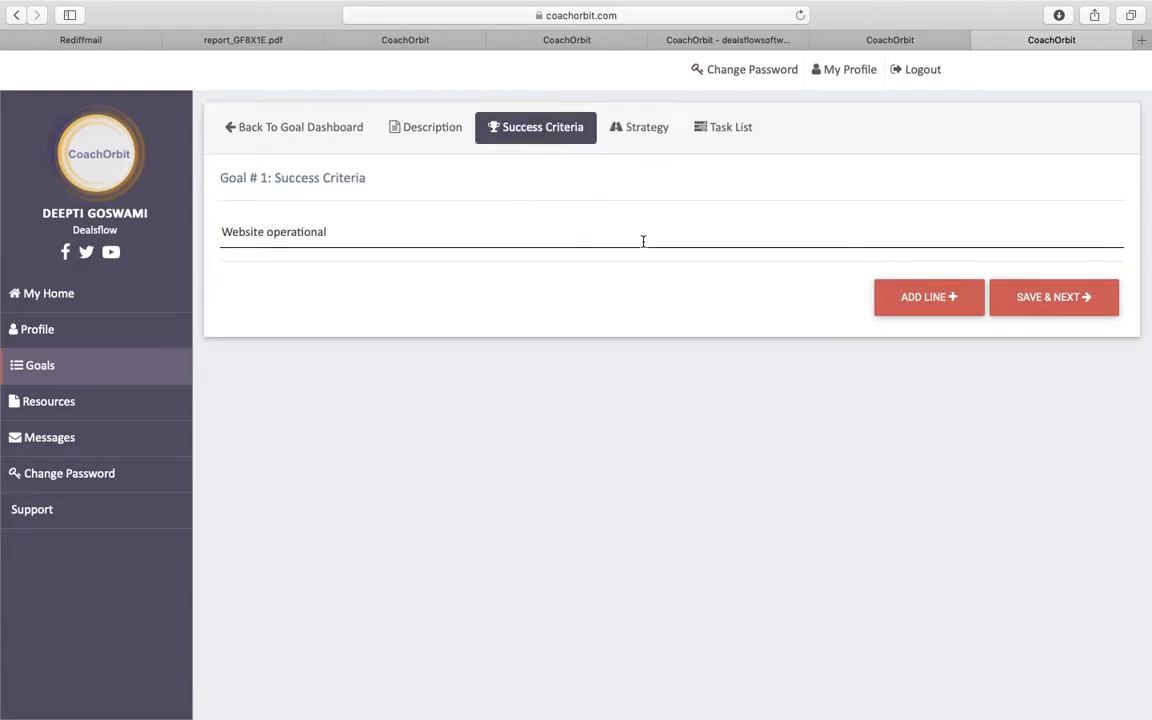
left_click(915, 299)
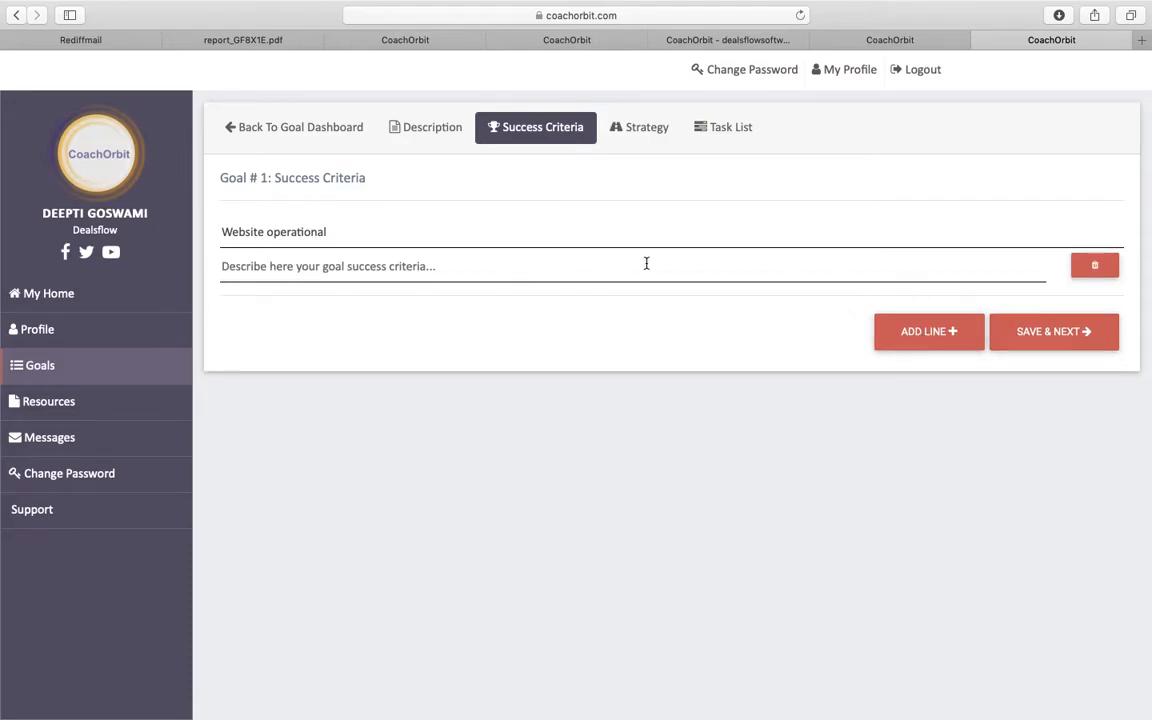
- Add the strategies 'Outsource Wen Development' and 'Inhouse Development' and save them
left_click(641, 127)
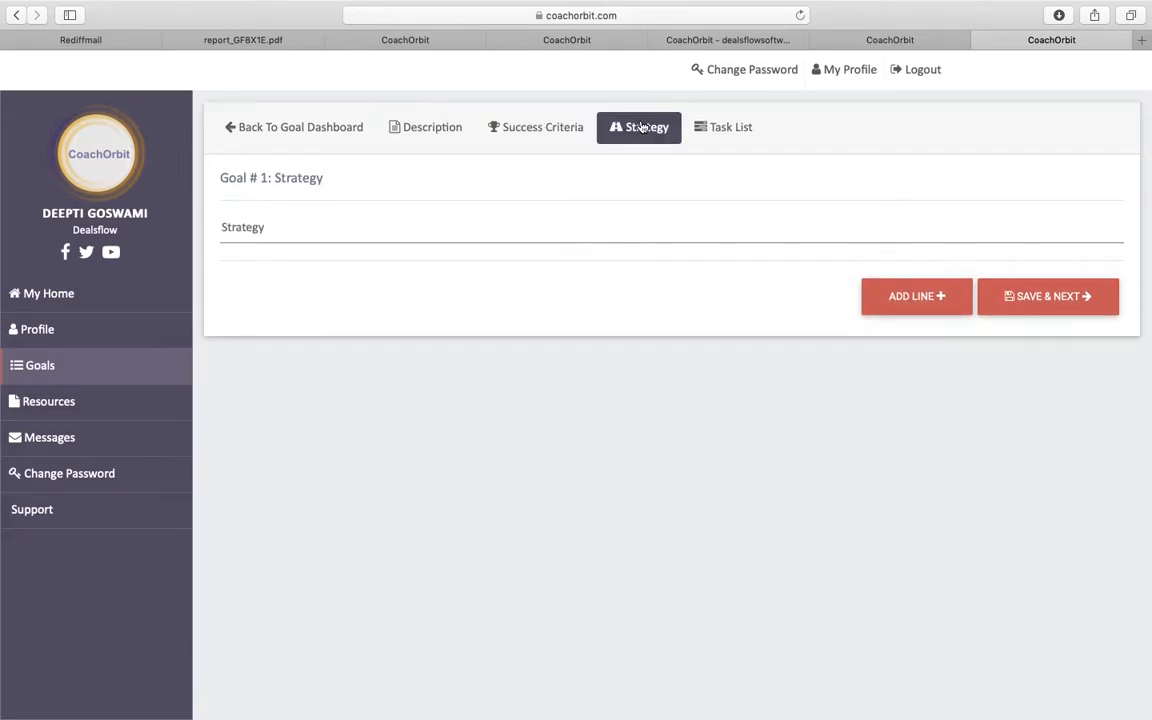
left_click(341, 227)
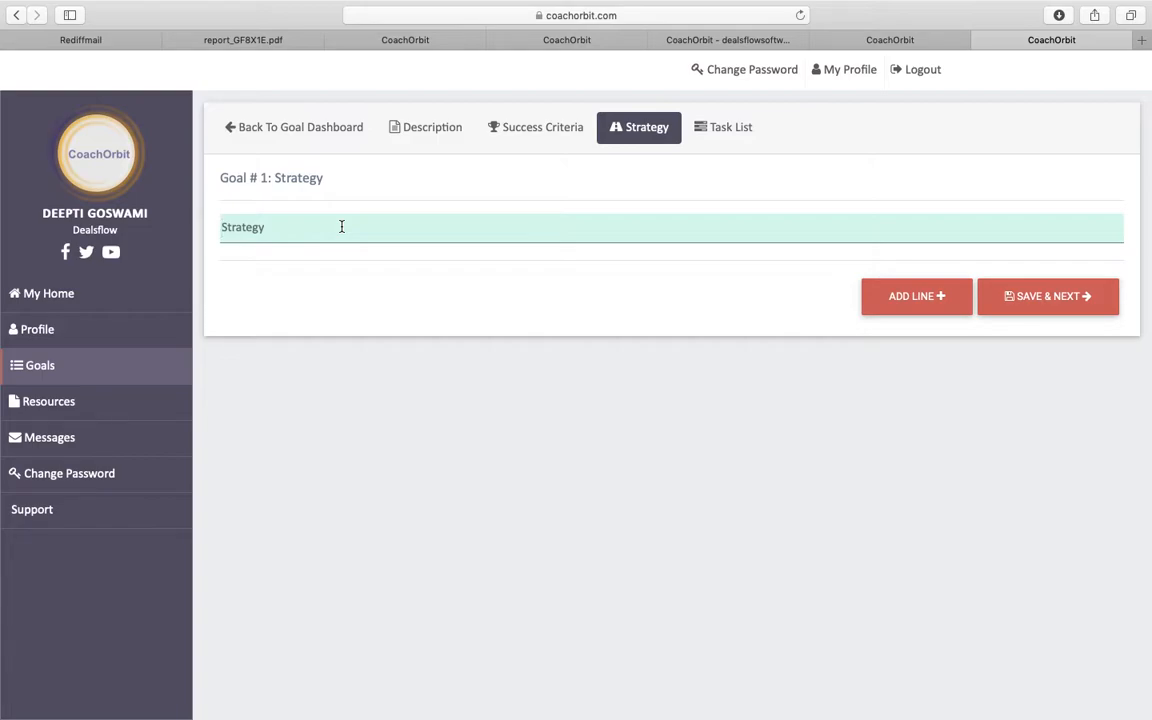
type("OUrsource Wen Development")
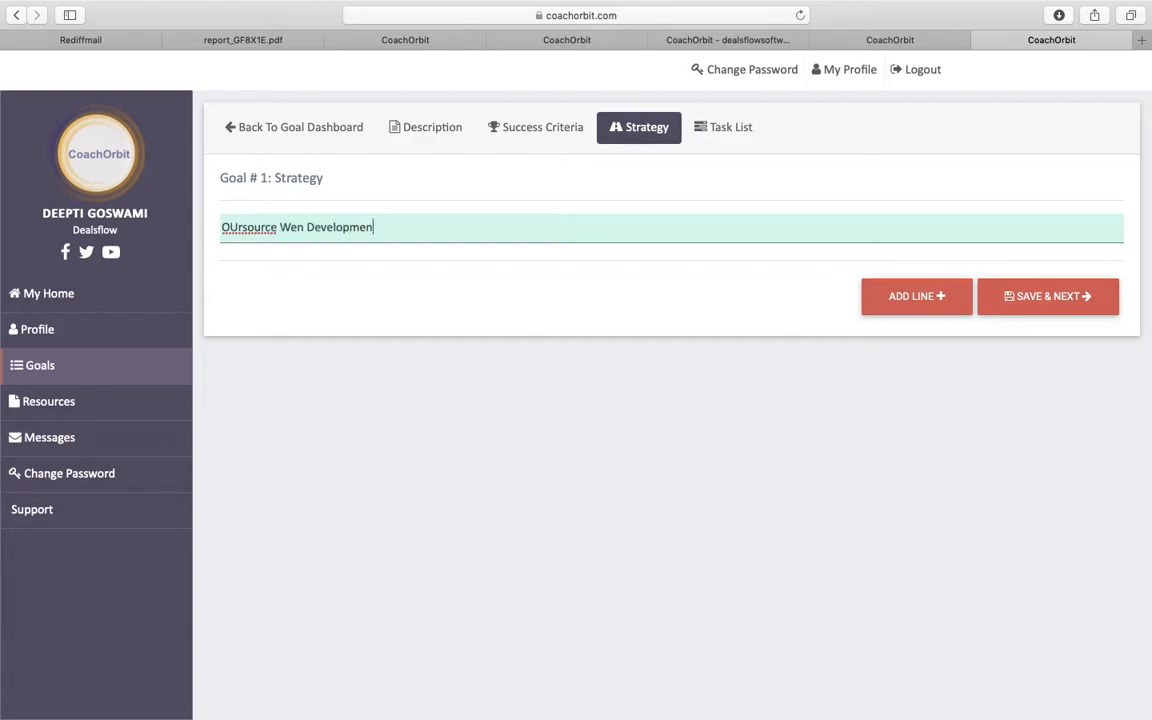
left_click(240, 227)
key("BackSpace")
key("BackSpace")
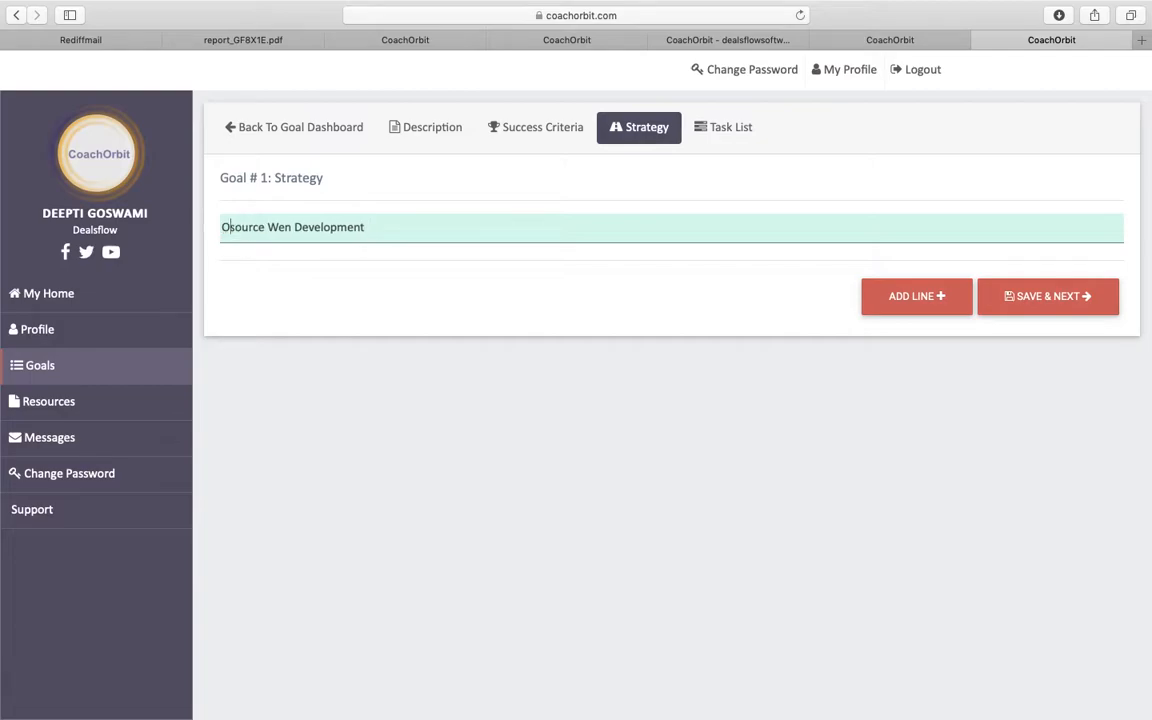
type("ut")
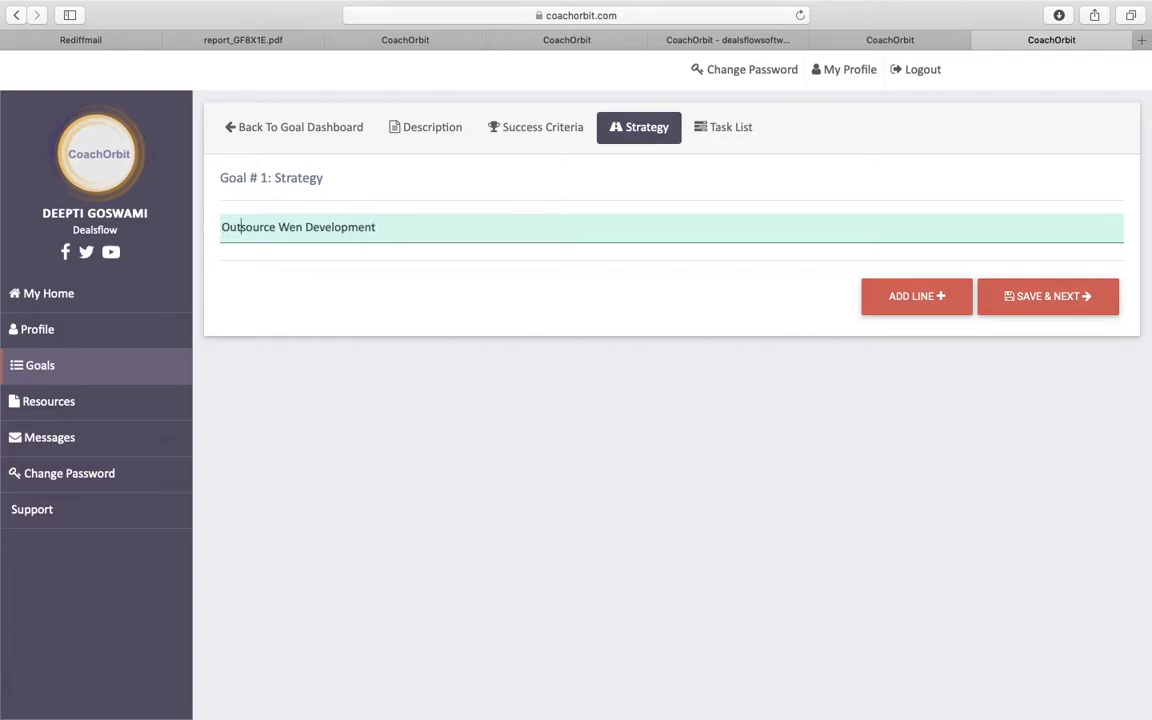
left_click(921, 296)
left_click(373, 261)
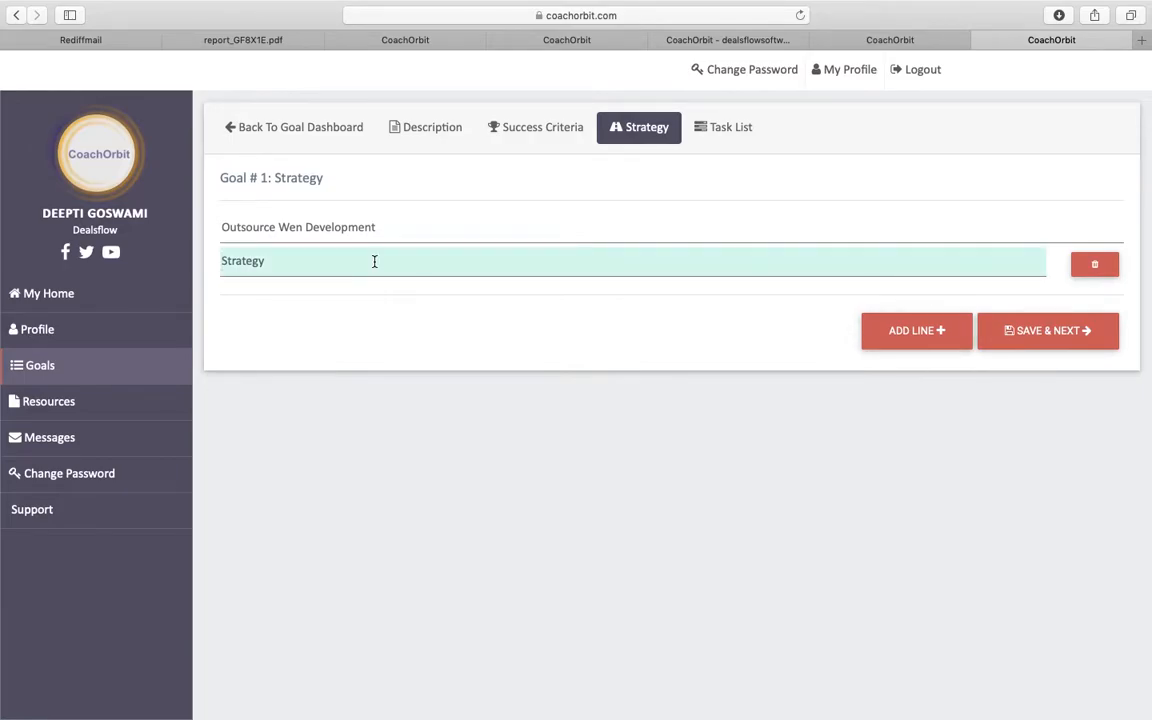
type("Inhouse Development")
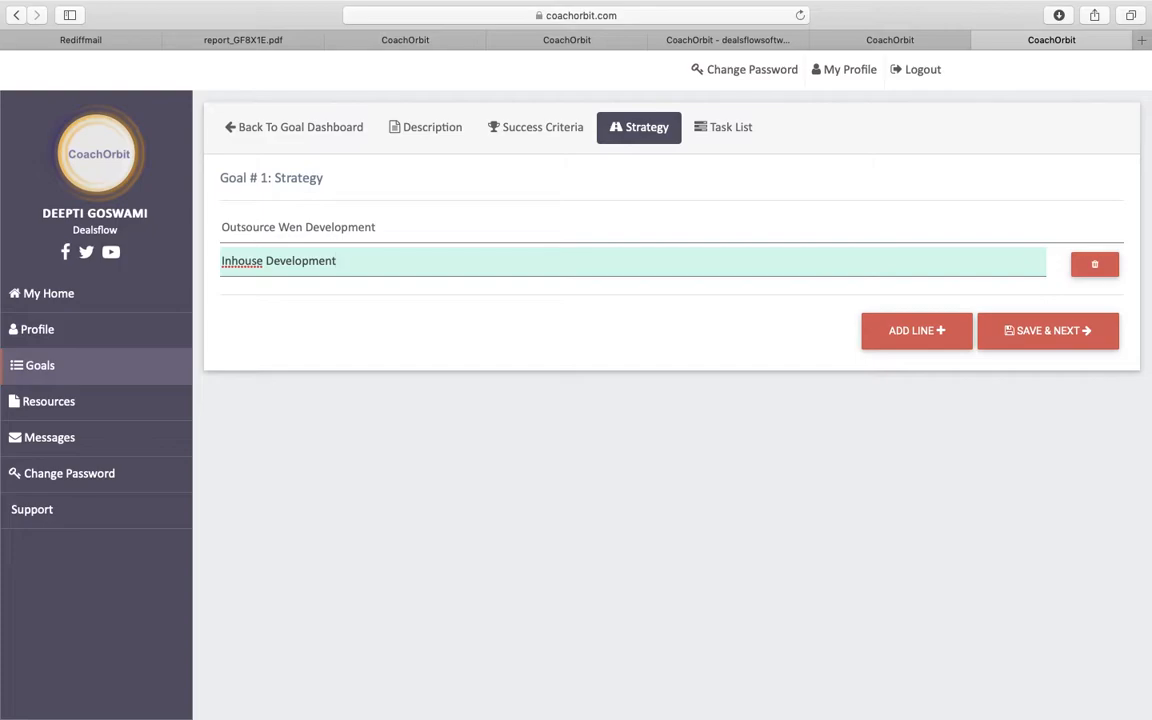
left_click(1057, 330)
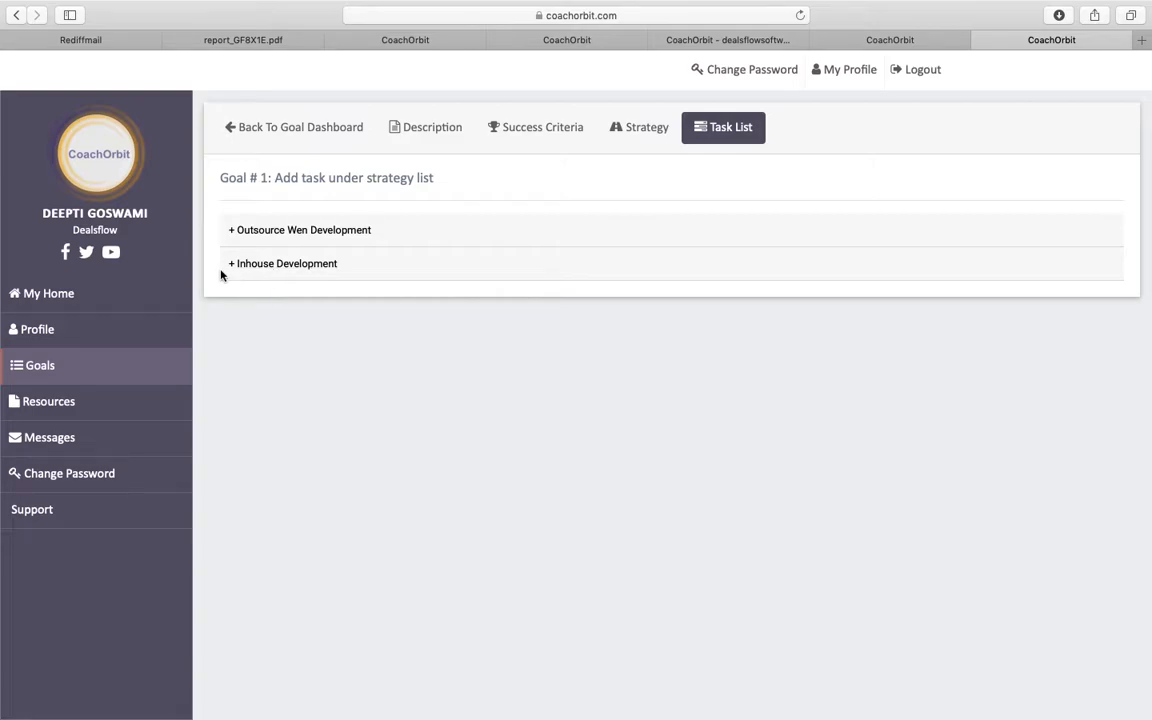
- Under Outsource Wen Development, add the task 'Shortlist A Web Development Company' dated Jan 14–19 2019
left_click(229, 233)
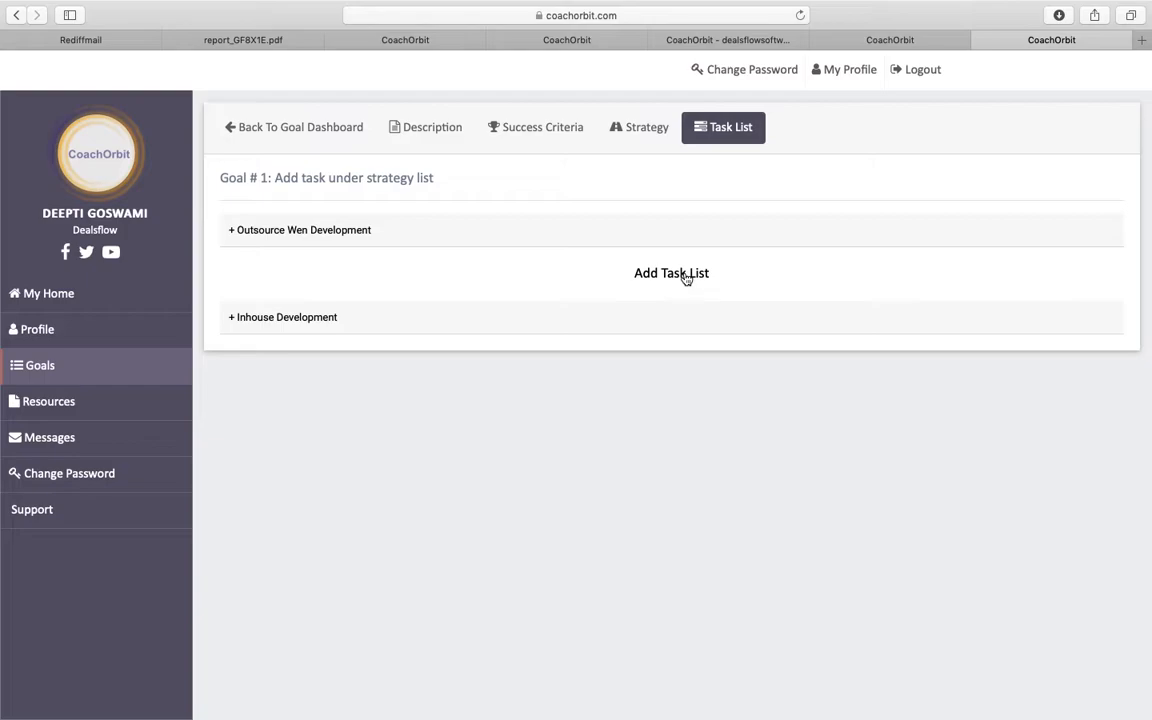
left_click(686, 276)
left_click(320, 236)
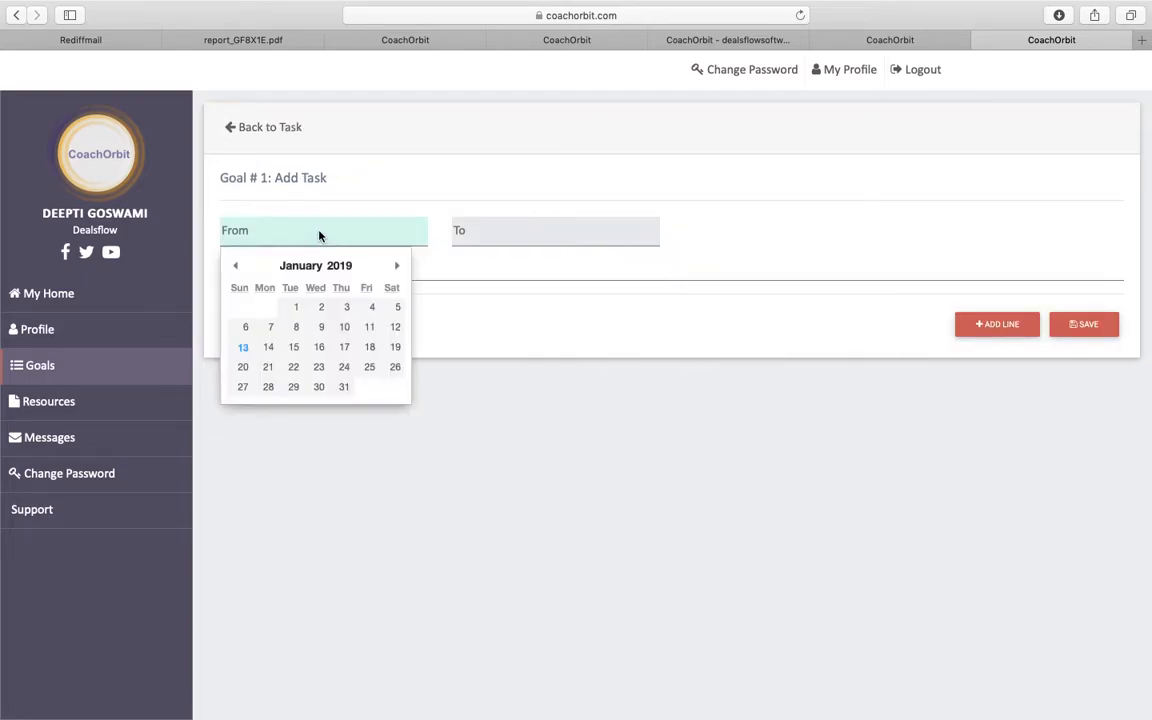
left_click(268, 347)
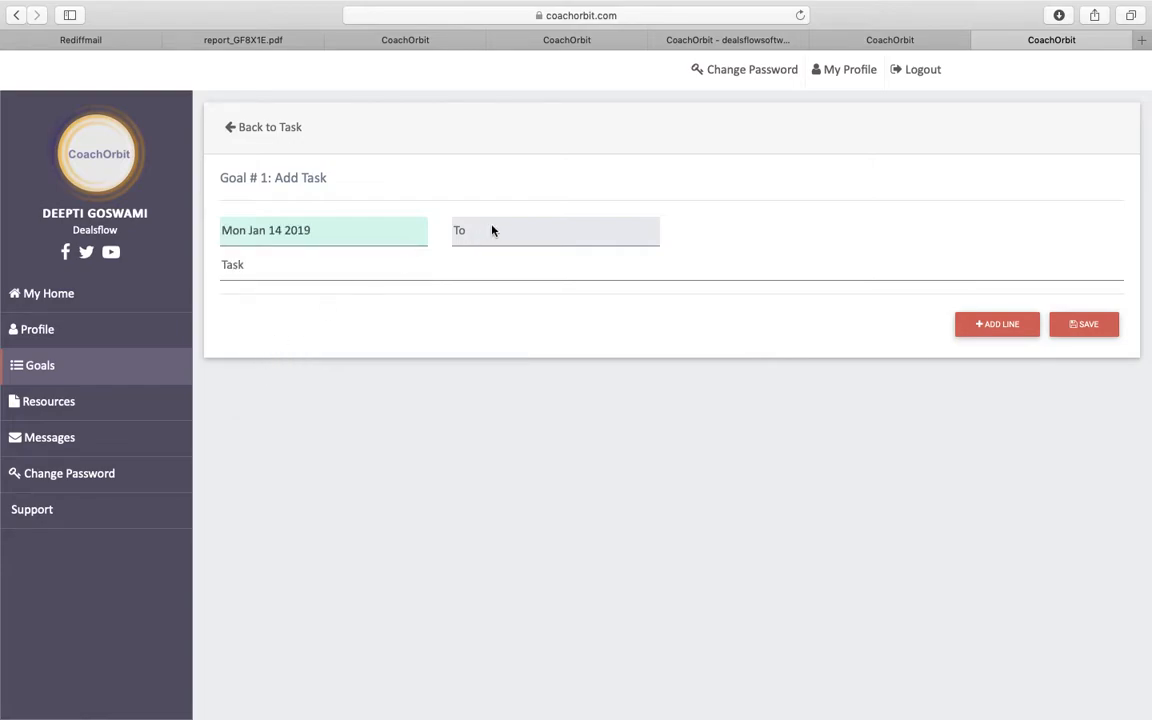
left_click(491, 230)
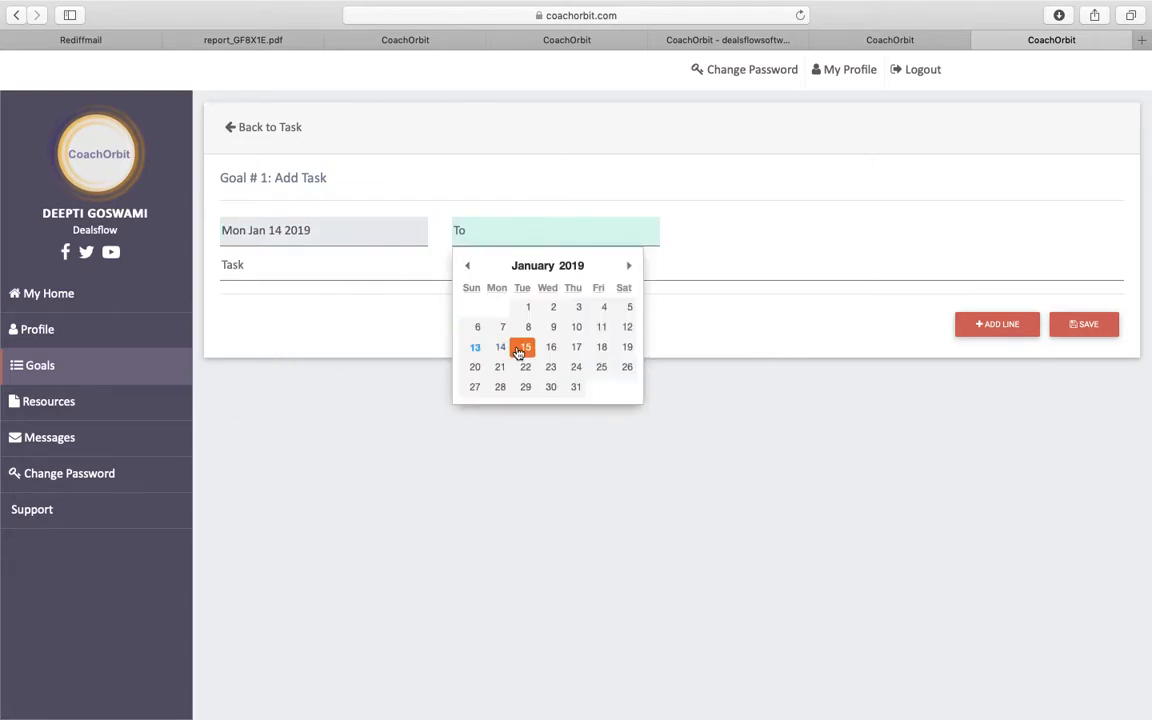
left_click(629, 347)
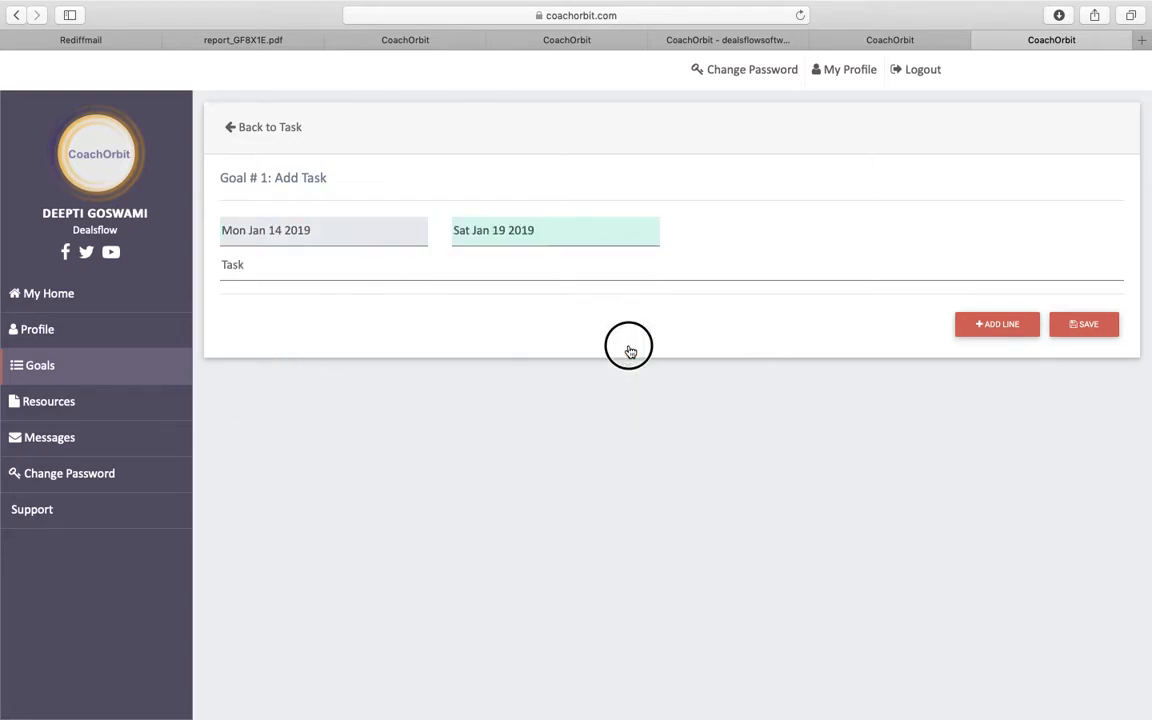
left_click(335, 269)
type("Sho")
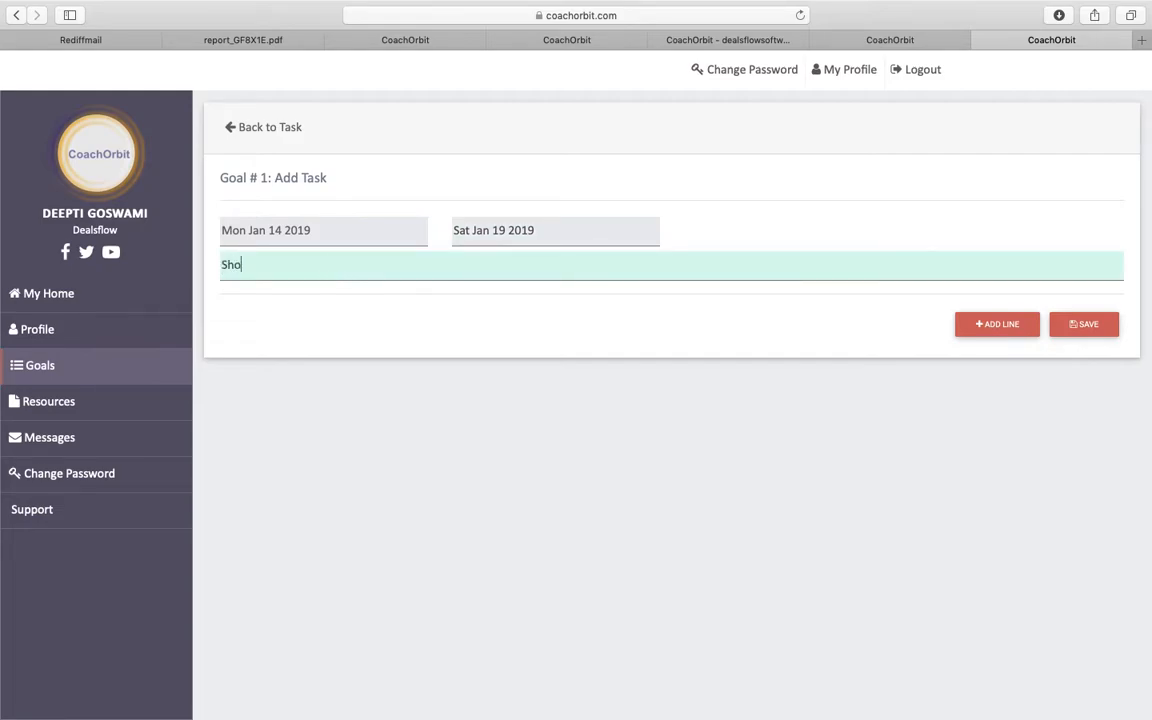
type("rlist A Web Development")
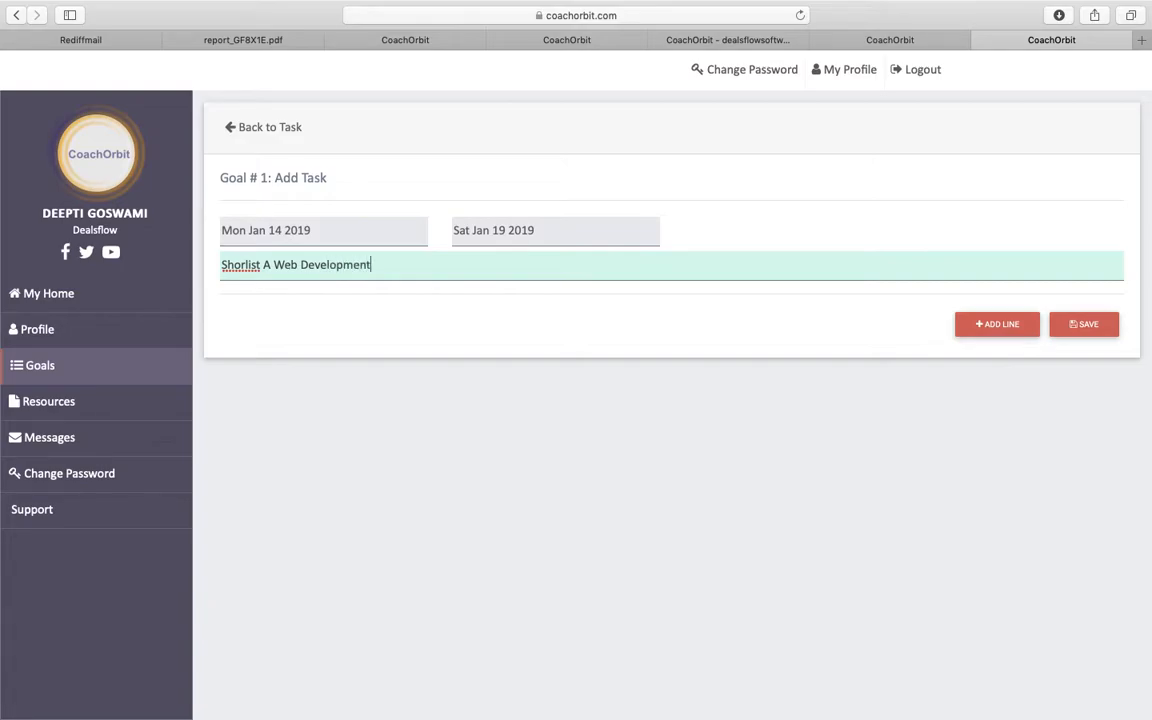
type(" Company")
left_click(247, 265)
type("t")
- Add a second Jan 14–19 task, 'Create Q Requirement Document'
left_click(1010, 330)
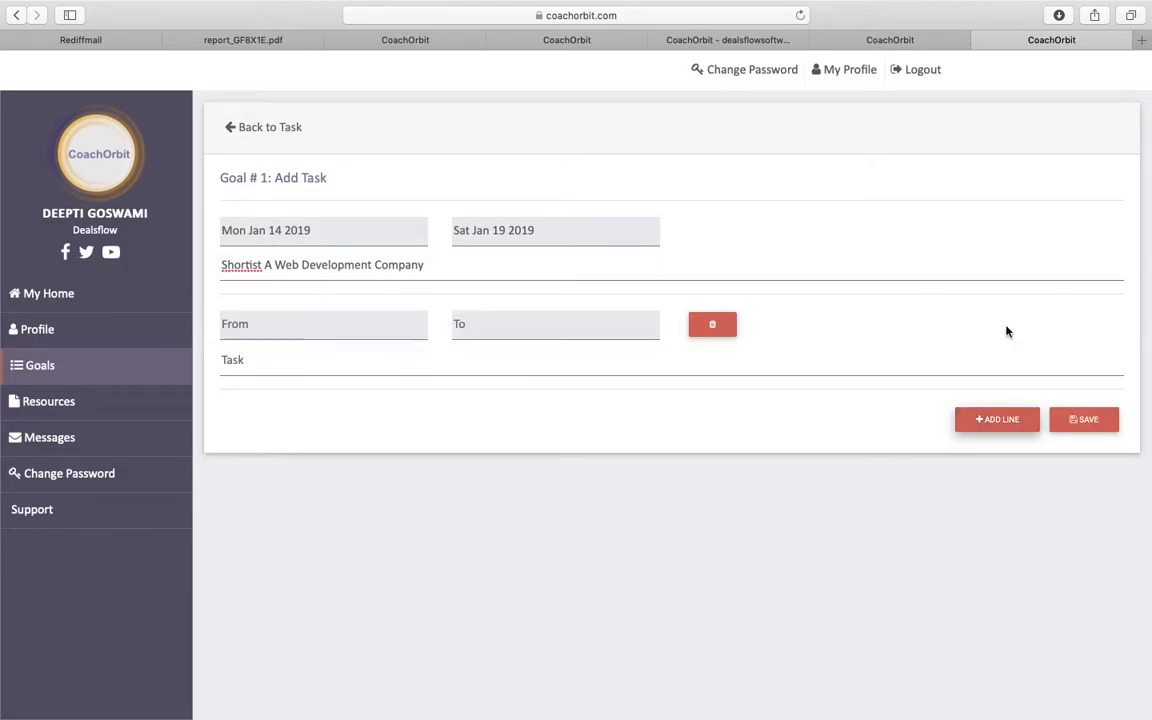
left_click(331, 325)
left_click(268, 440)
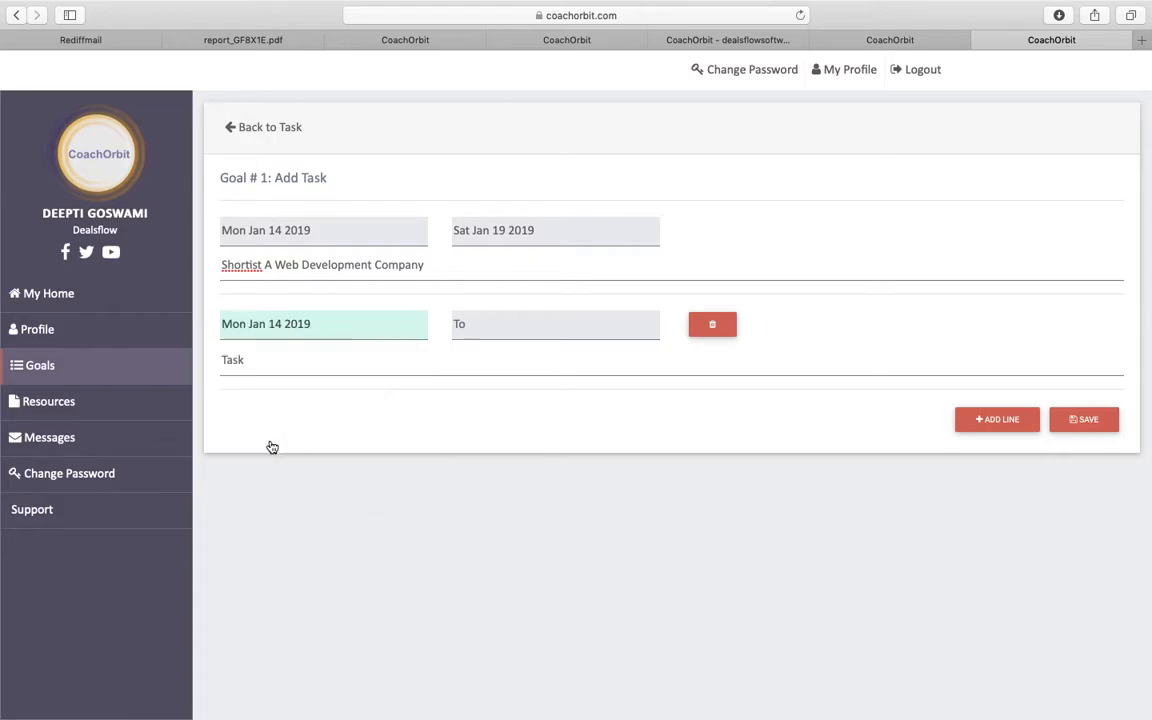
left_click(507, 326)
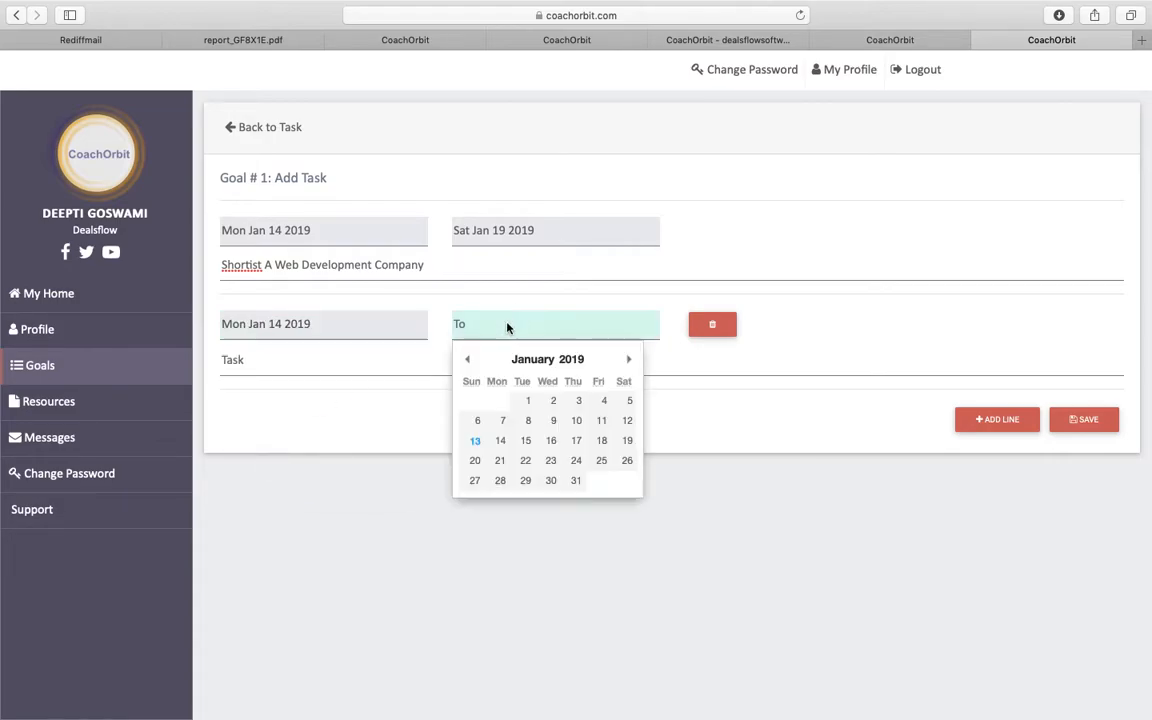
left_click(627, 441)
left_click(432, 362)
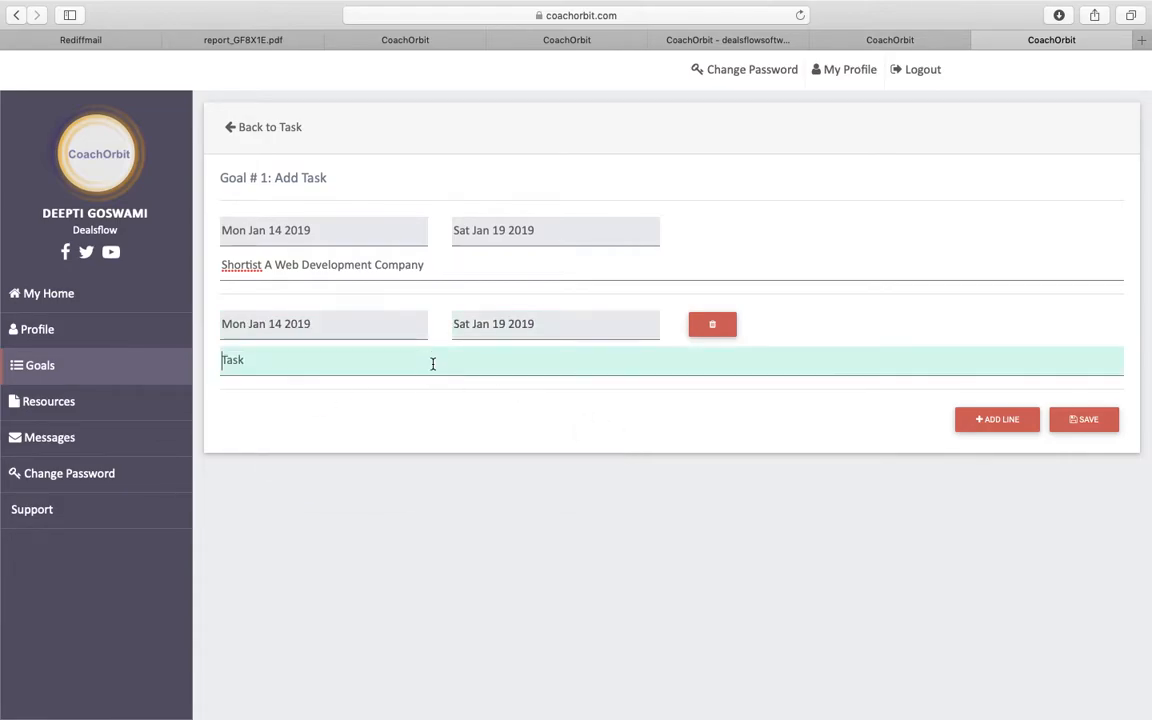
type("Start Working On")
key("BackSpace")
key("BackSpace")
key("BackSpace")
key("BackSpace")
key("BackSpace")
key("BackSpace")
key("BackSpace")
key("BackSpace")
key("BackSpace")
key("BackSpace")
key("BackSpace")
key("BackSpace")
key("BackSpace")
key("BackSpace")
key("BackSpace")
key("BackSpace")
type("Task")
type("Create")
type(" Q Requireme")
type("nt Document")
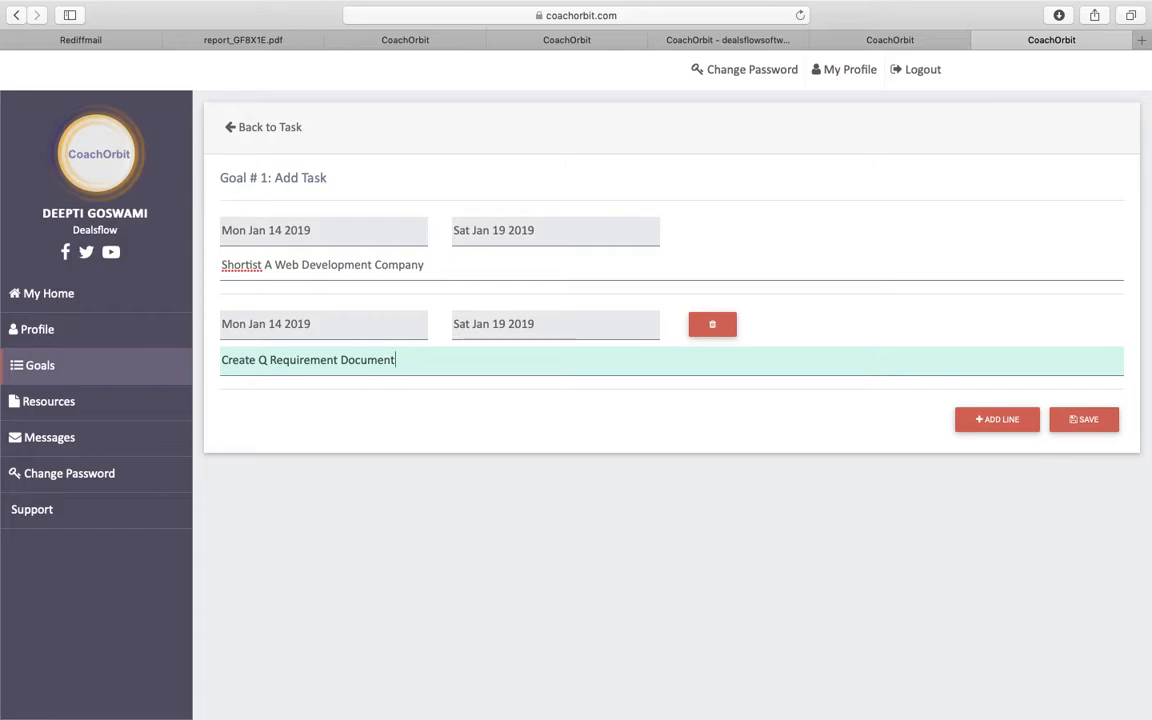
- Add a third task, 'Finalize The Design Of The Website', dated Jan 21–26 2019
left_click(997, 419)
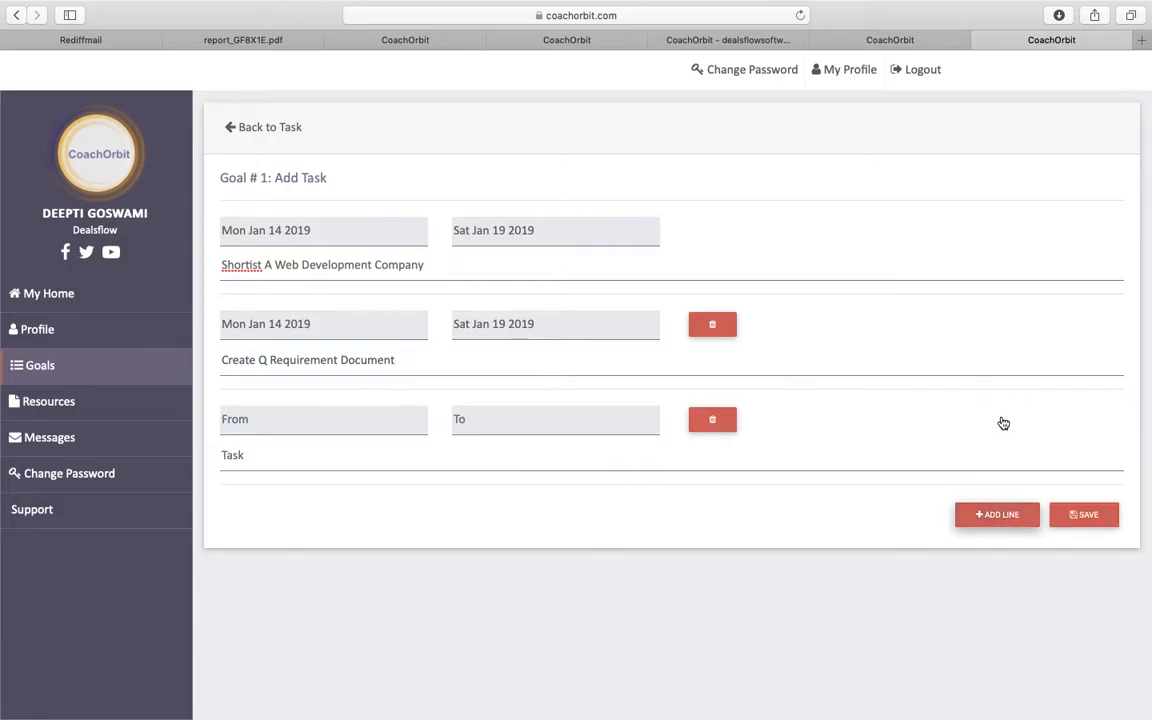
left_click(316, 427)
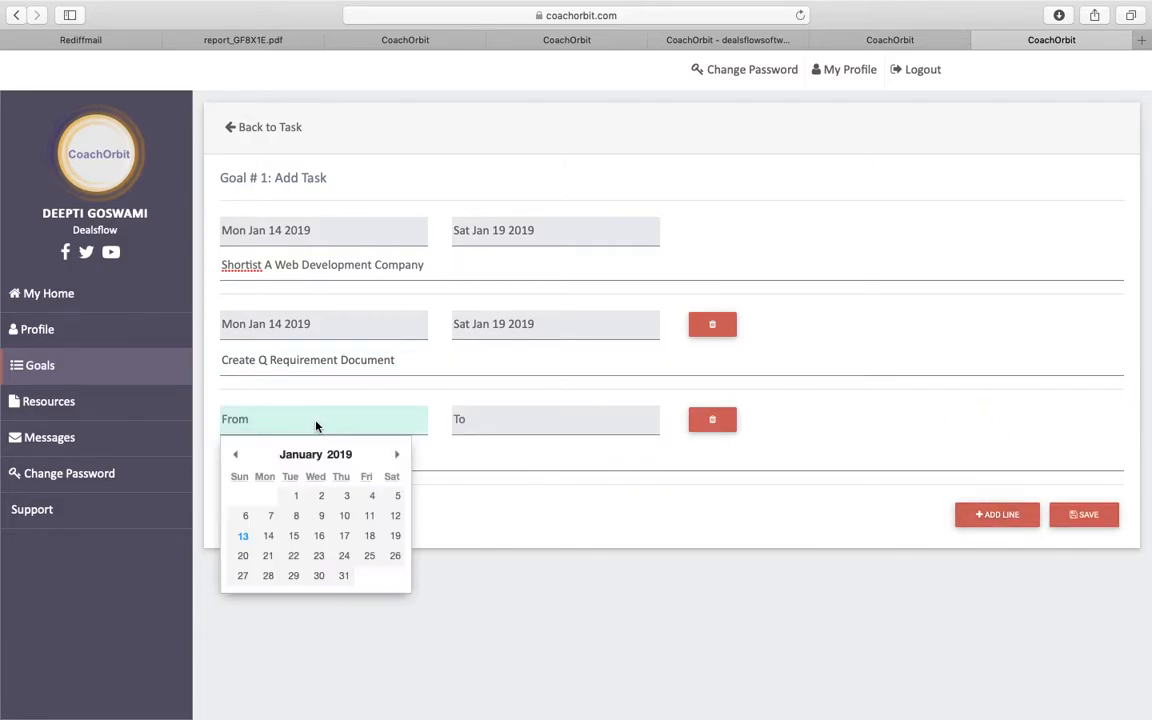
left_click(268, 556)
left_click(506, 418)
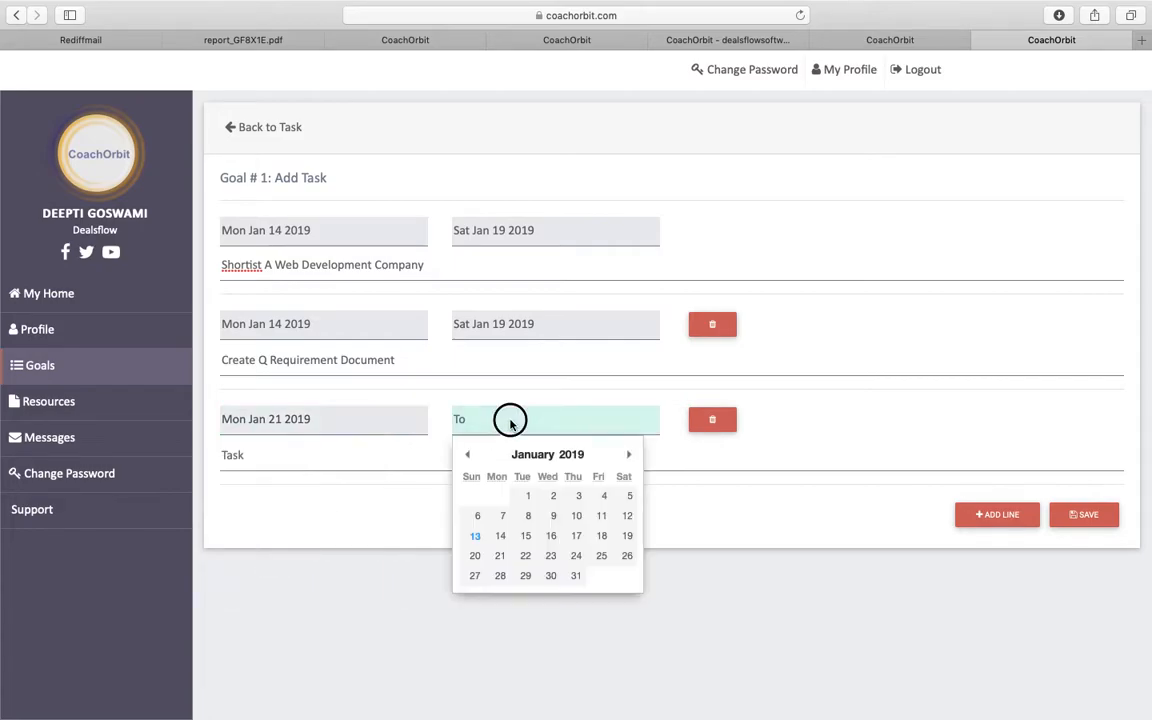
left_click(627, 555)
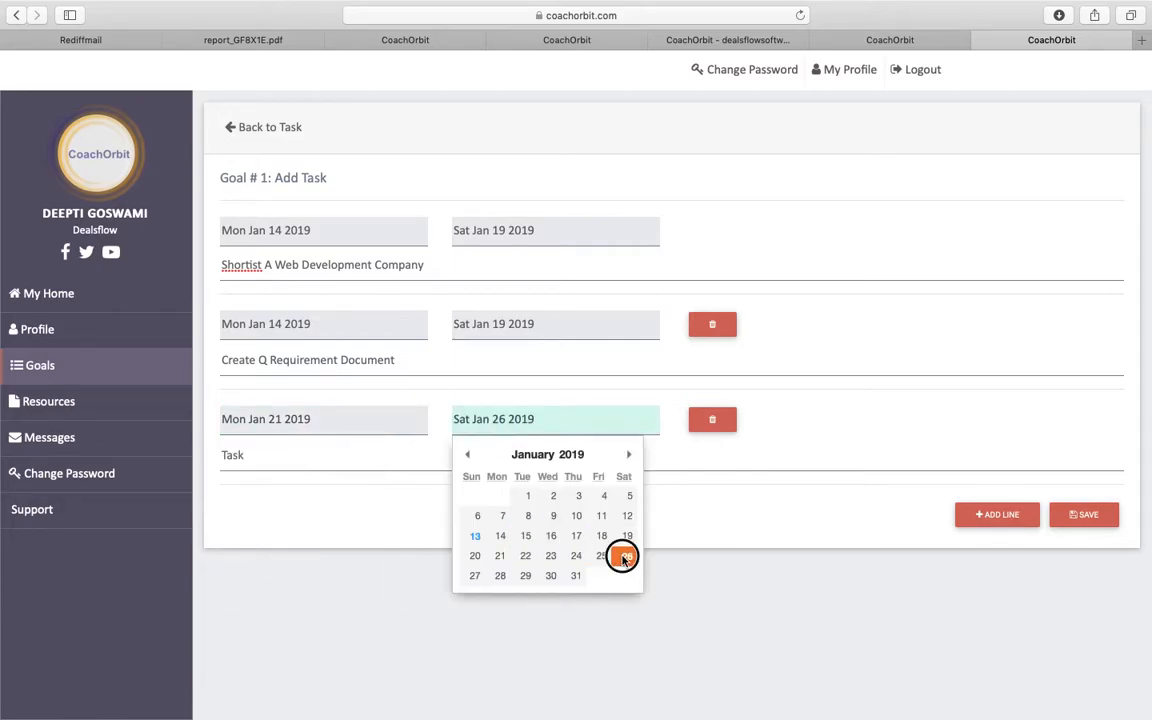
left_click(415, 458)
type("Desi")
key("BackSpace")
key("BackSpace")
key("BackSpace")
key("BackSpace")
type("Final")
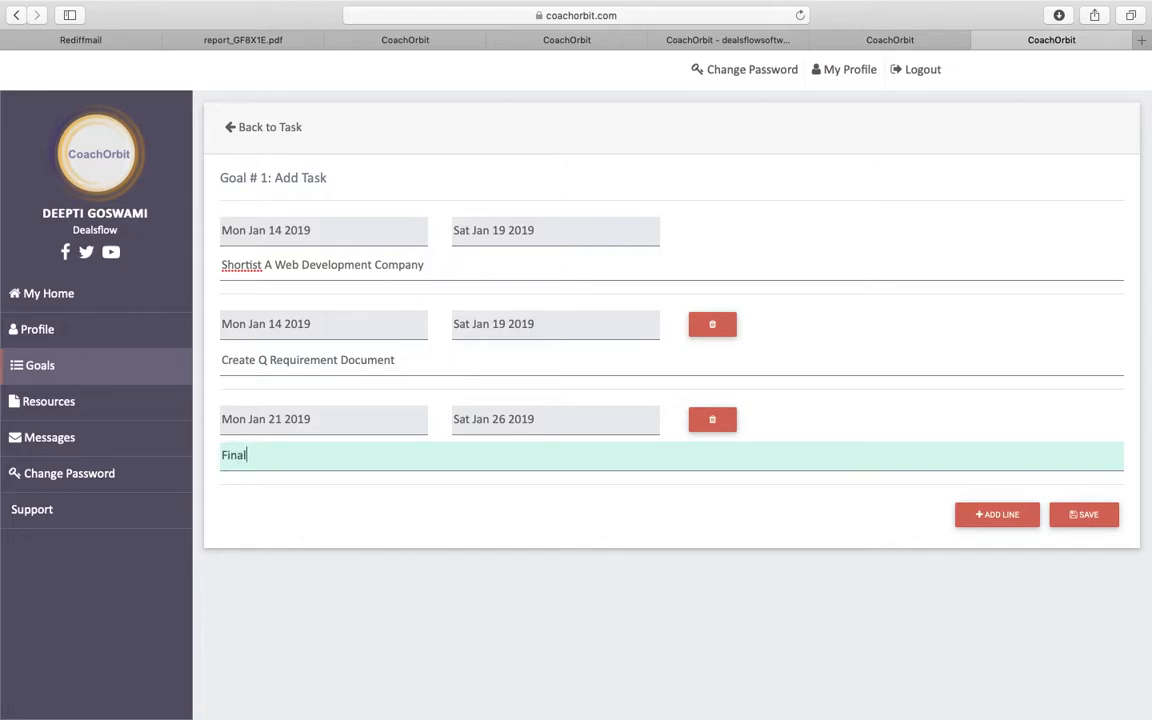
type("ize The Design Of The Website")
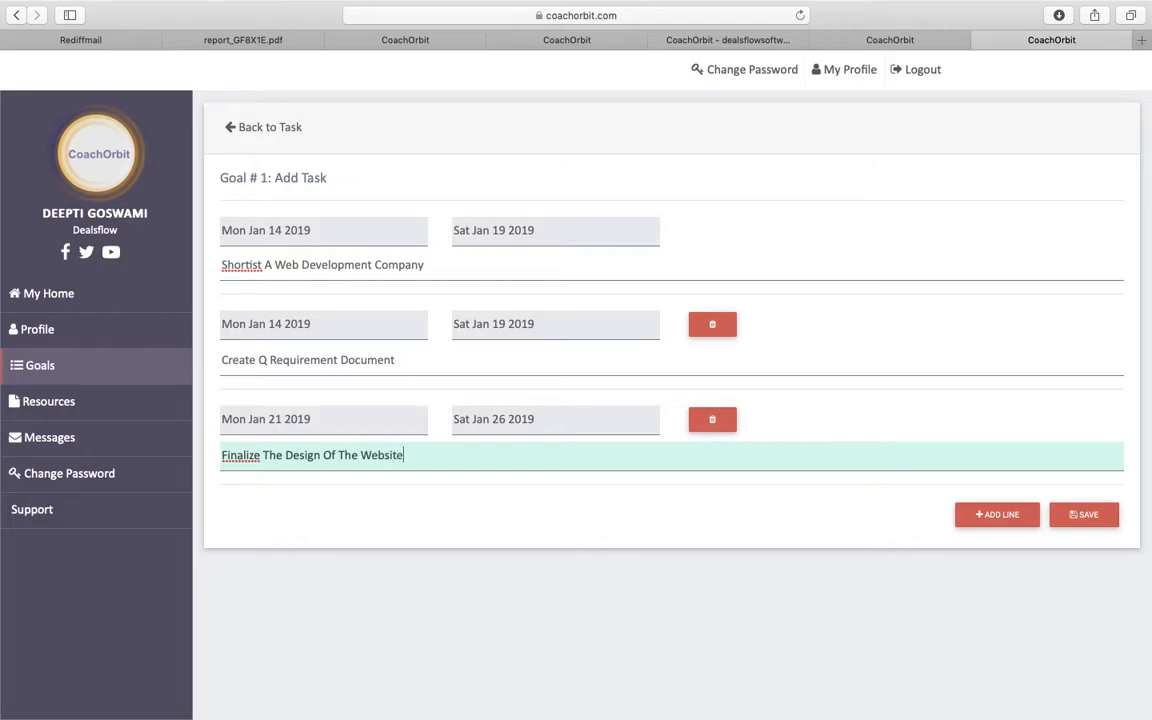
- Add a fourth Jan 21–26 task, 'Buy Hosting Service For Our Website', and save the task list
left_click(1012, 522)
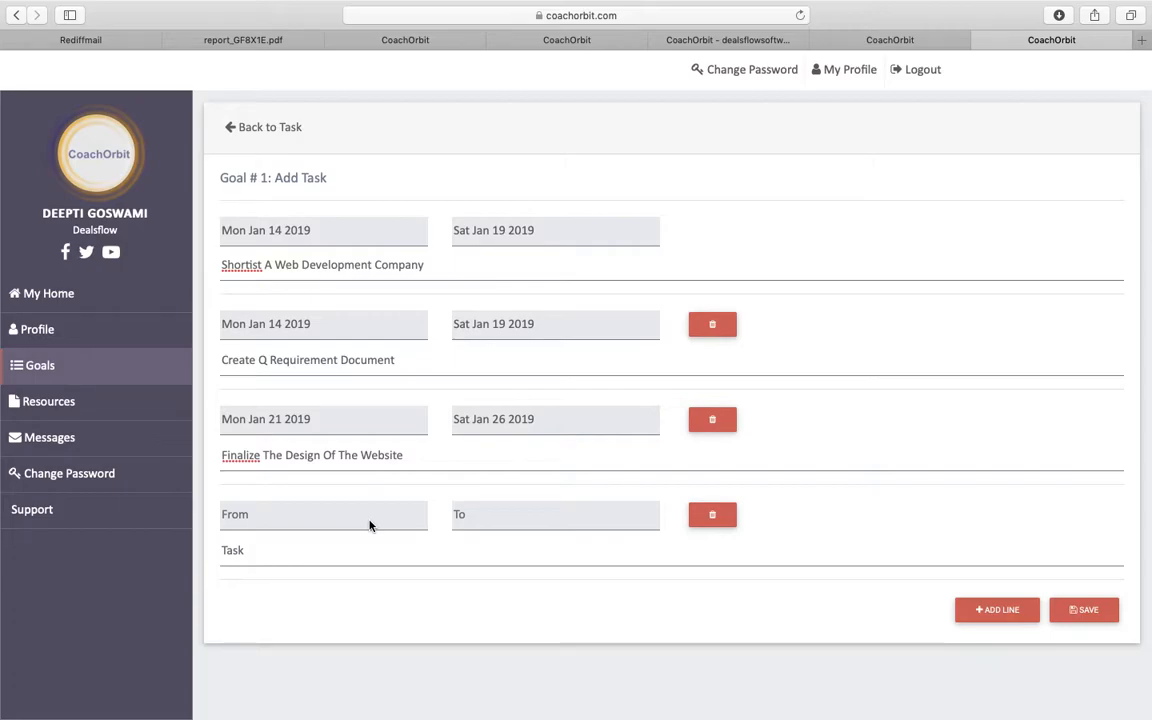
left_click(369, 525)
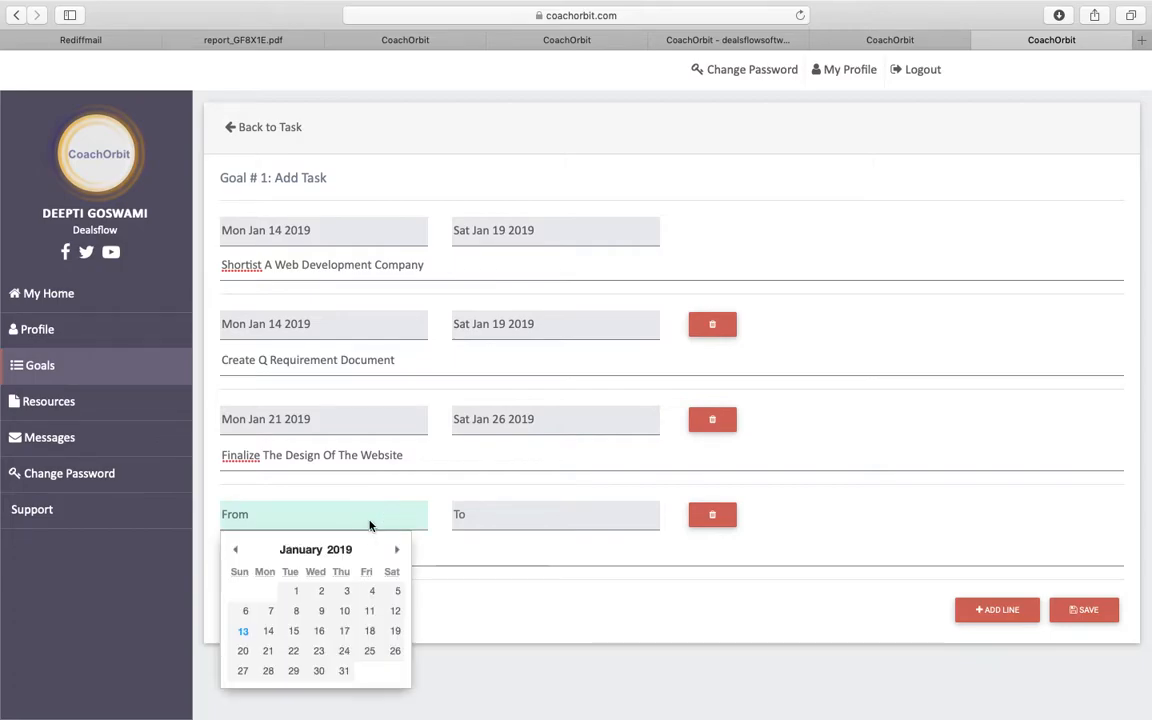
left_click(268, 650)
left_click(532, 512)
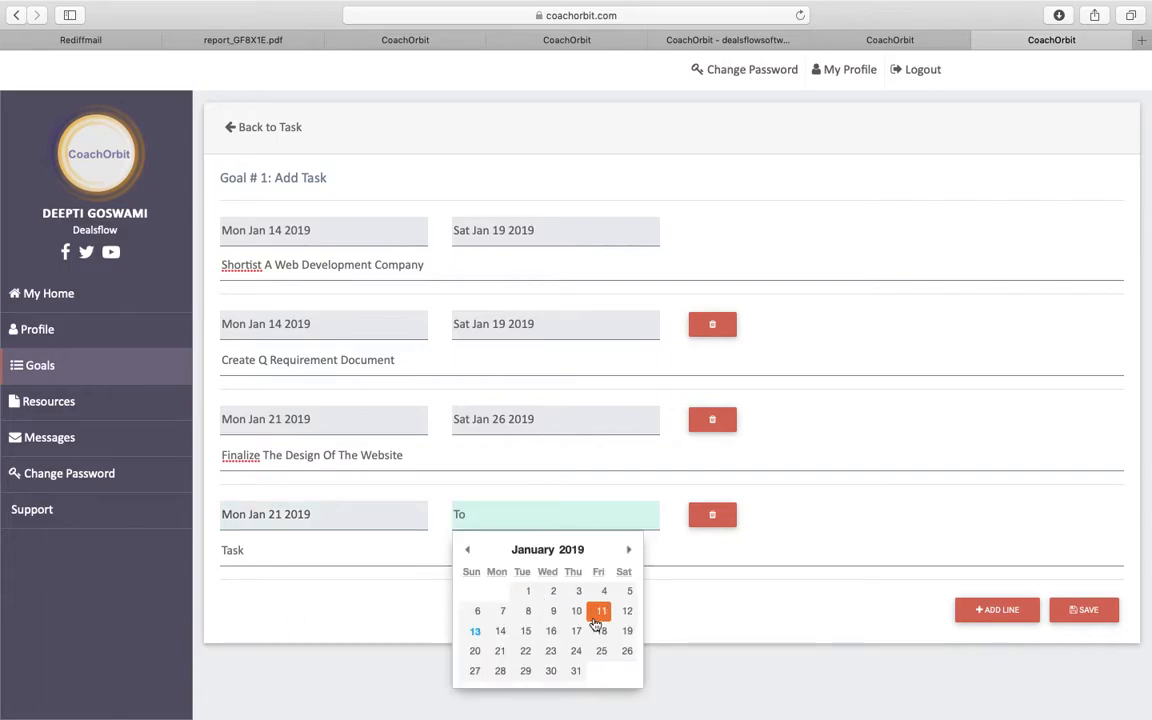
left_click(626, 655)
left_click(458, 555)
type("Buy Hosting Ser")
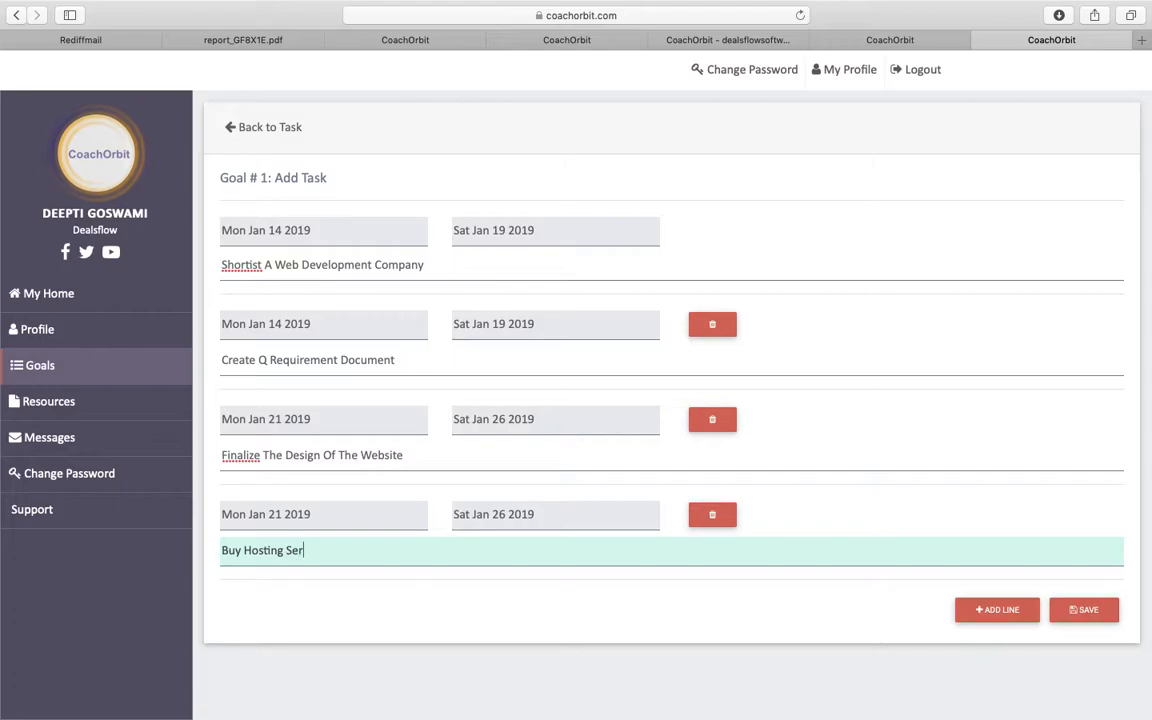
type("vice For Our Website")
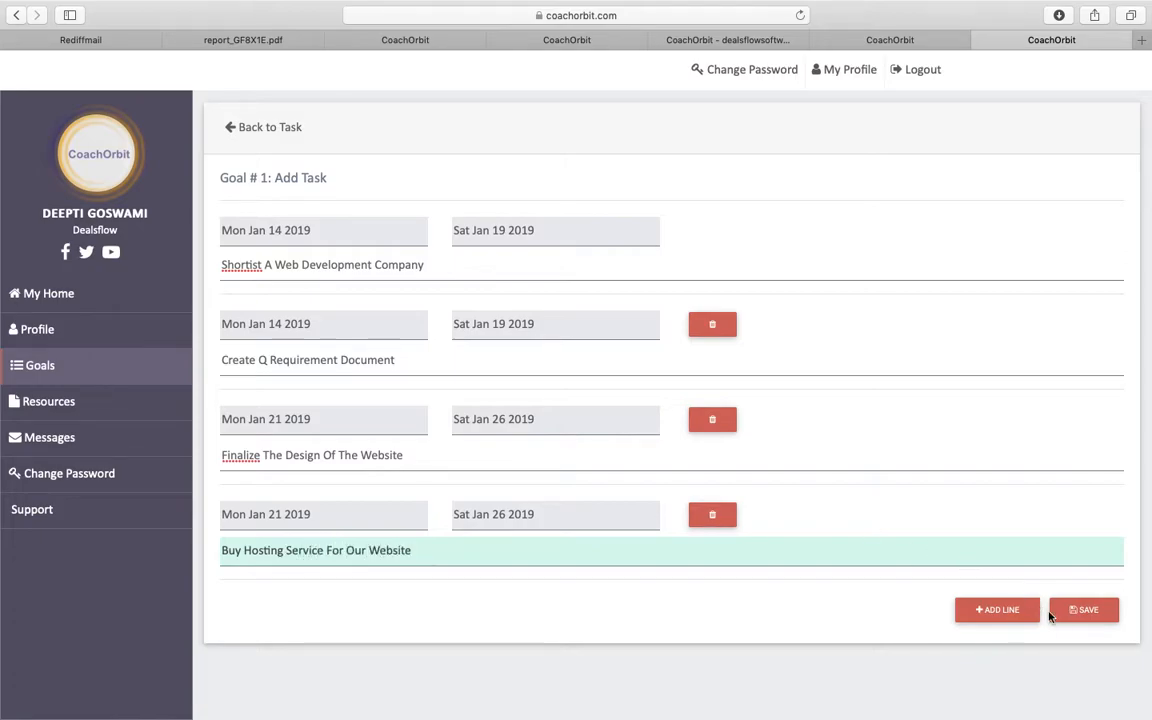
left_click(1084, 610)
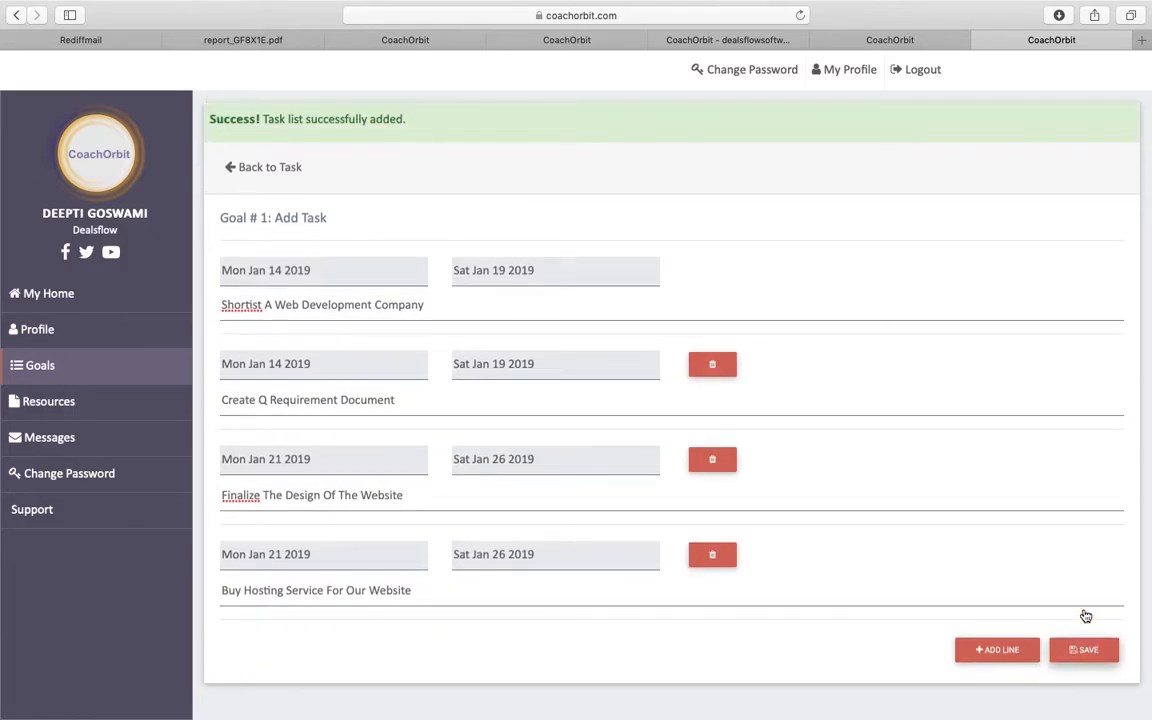
- Return to the goal's task list and switch over to the coach's CoachOrbit session
left_click(231, 167)
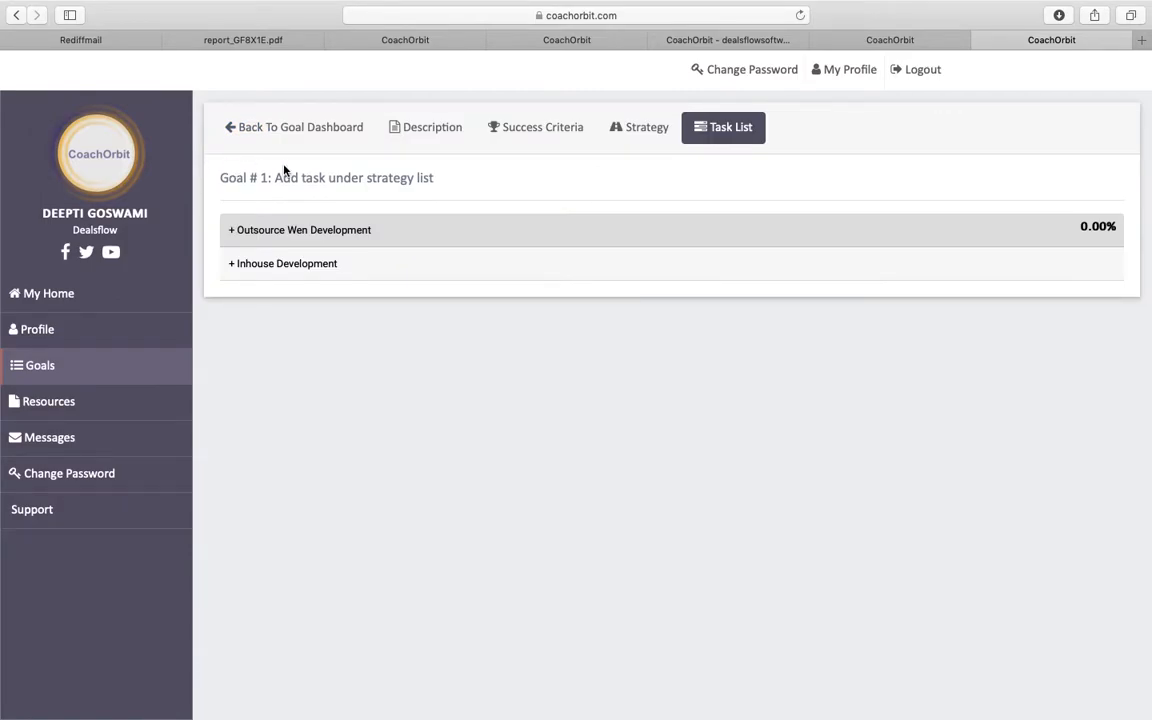
left_click(893, 42)
left_click(754, 44)
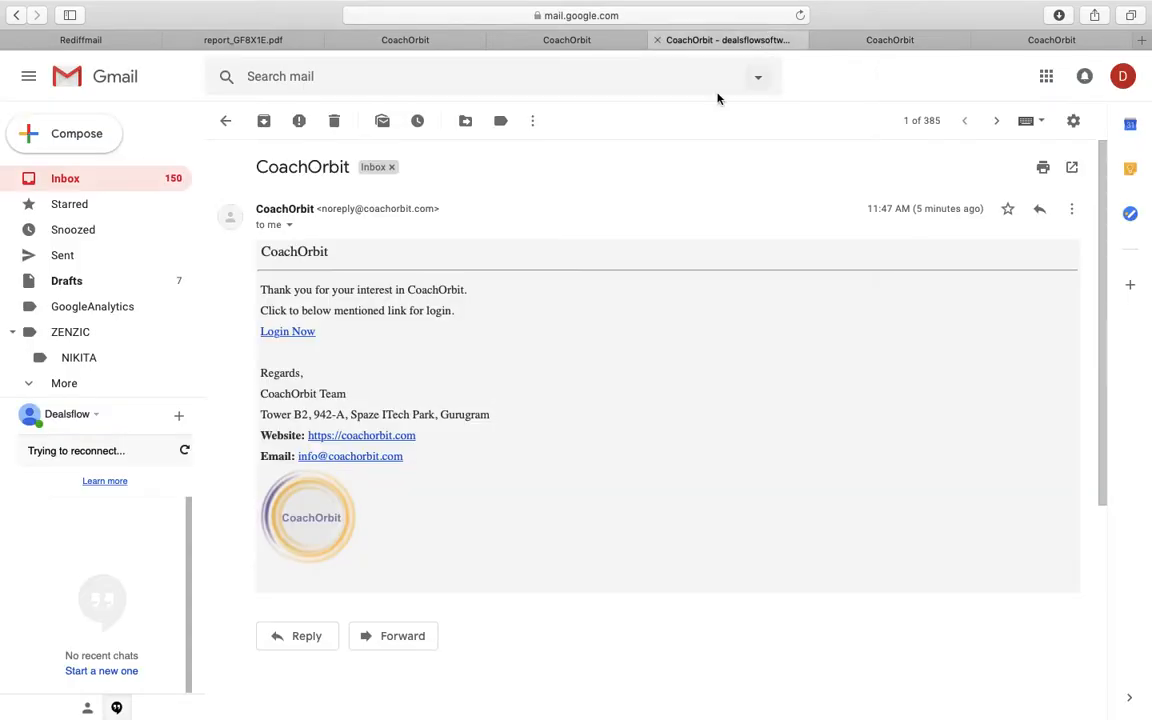
left_click(607, 44)
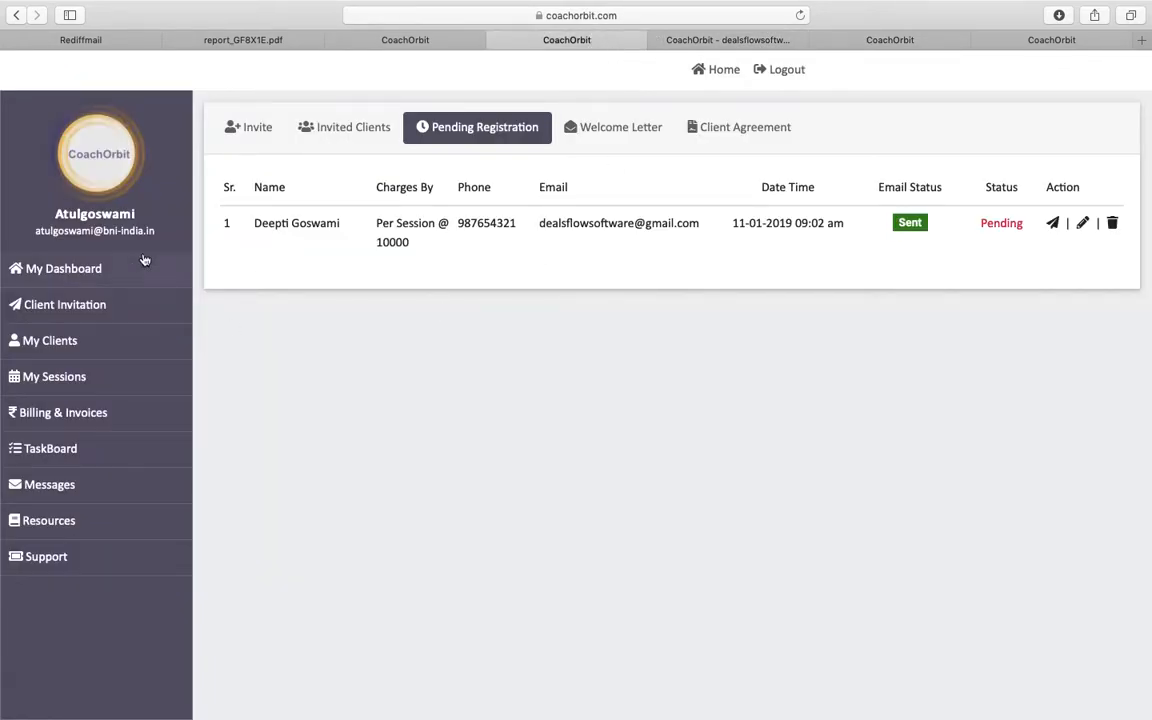
- As coach, refresh and open the client's dashboard to view the four Outsource Wen Development tasks
left_click(800, 16)
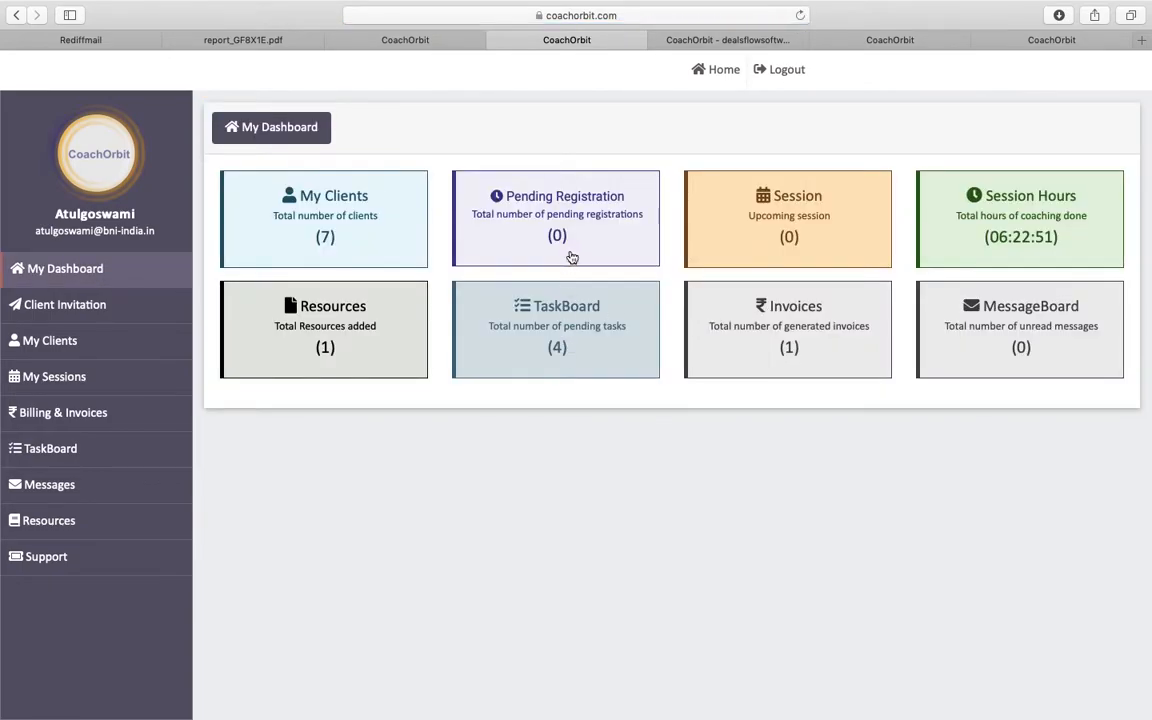
left_click(594, 229)
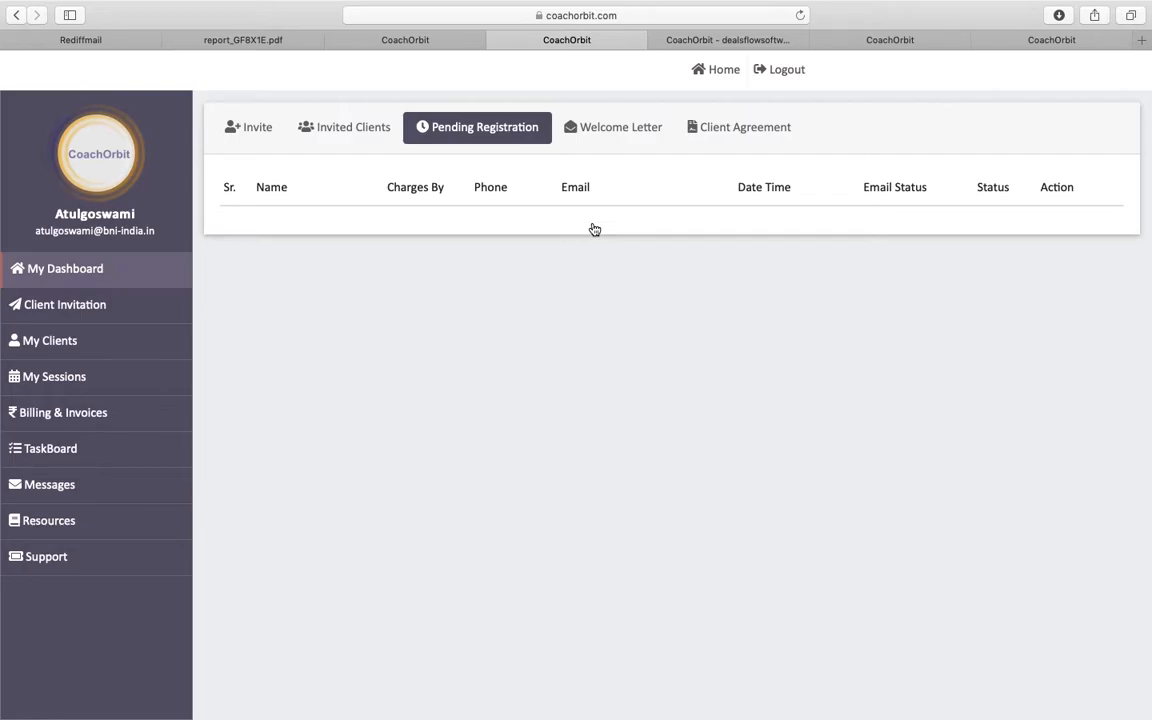
left_click(106, 341)
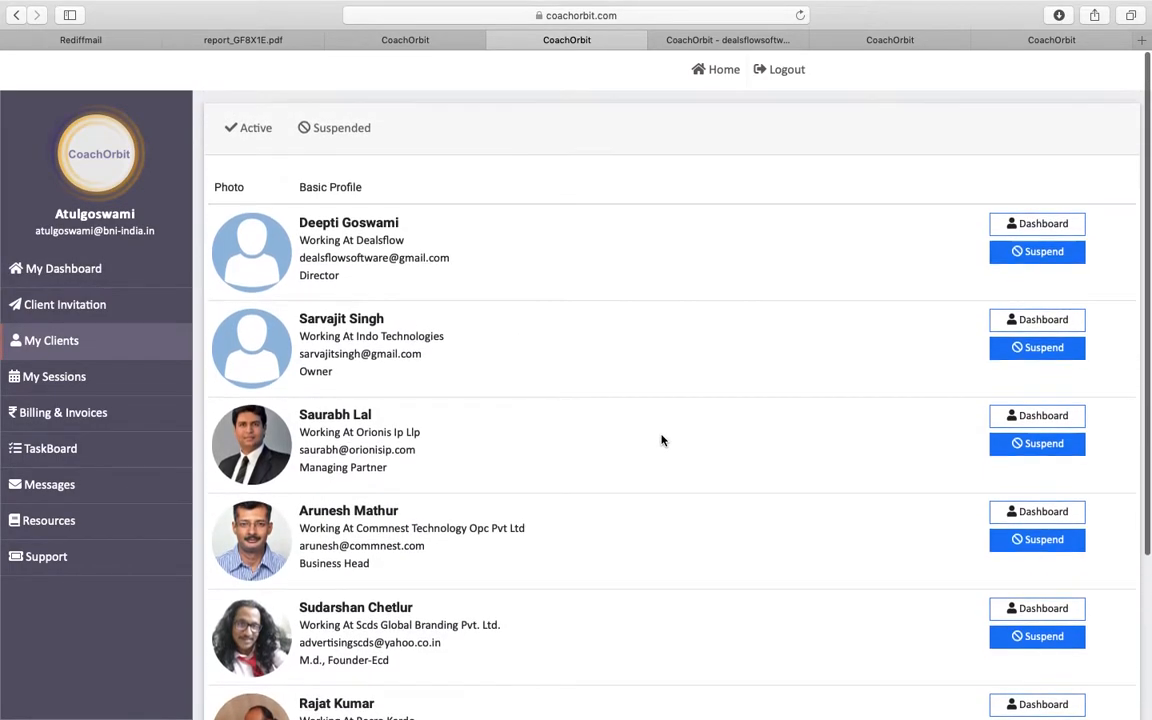
left_click(1052, 224)
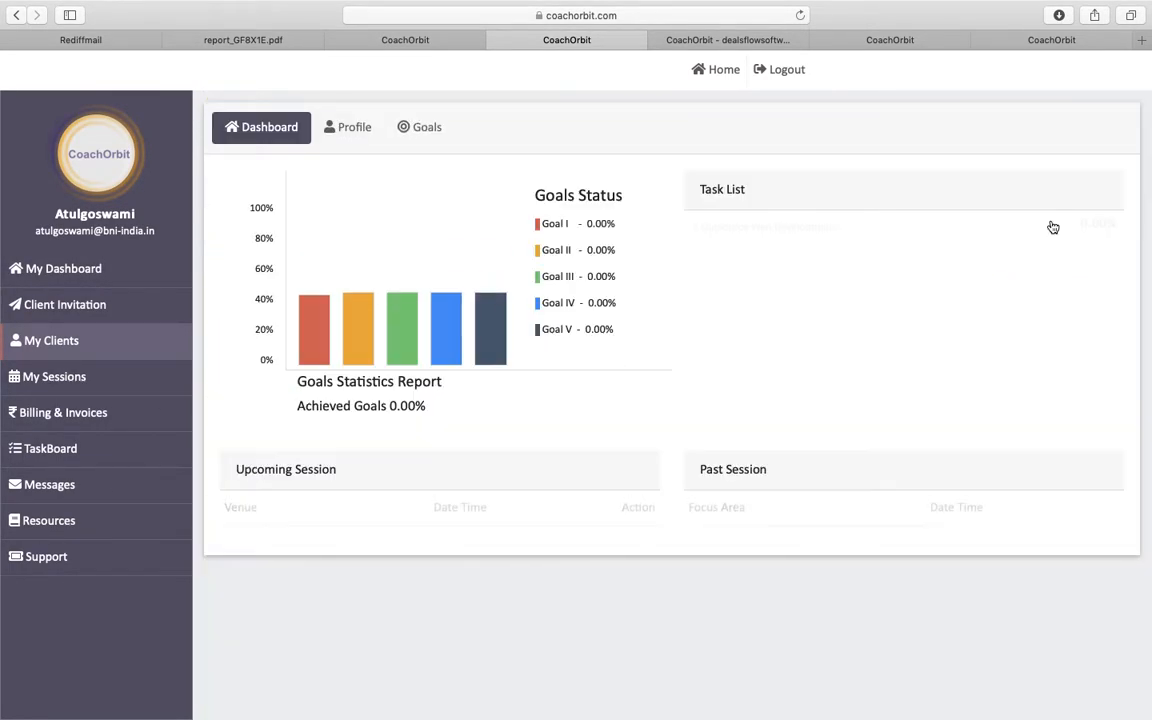
left_click(697, 229)
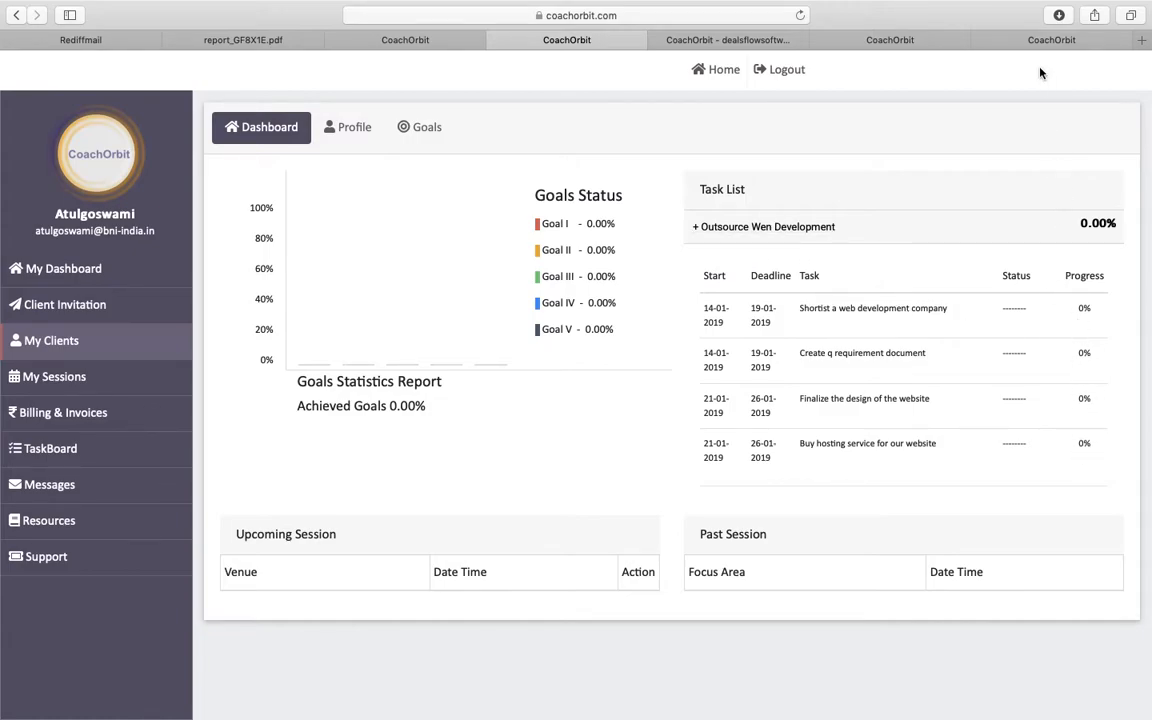
left_click(1052, 41)
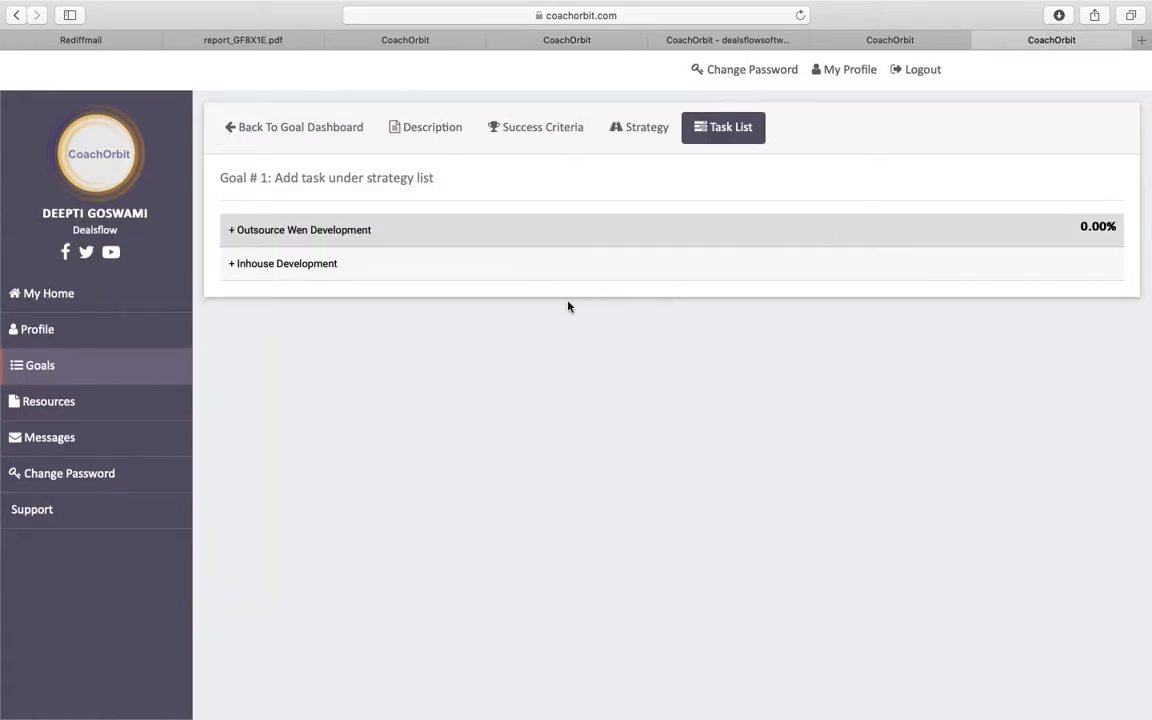
- Go back to the goal dashboard and open the client's Resources page
left_click(318, 133)
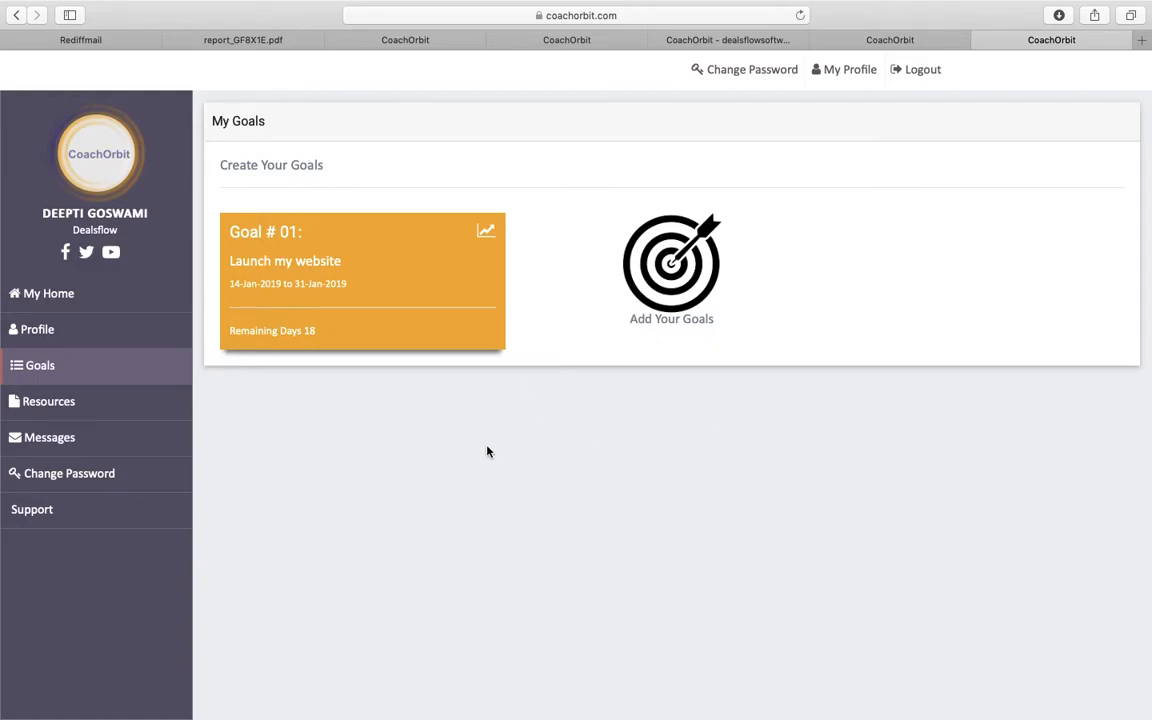
left_click(78, 402)
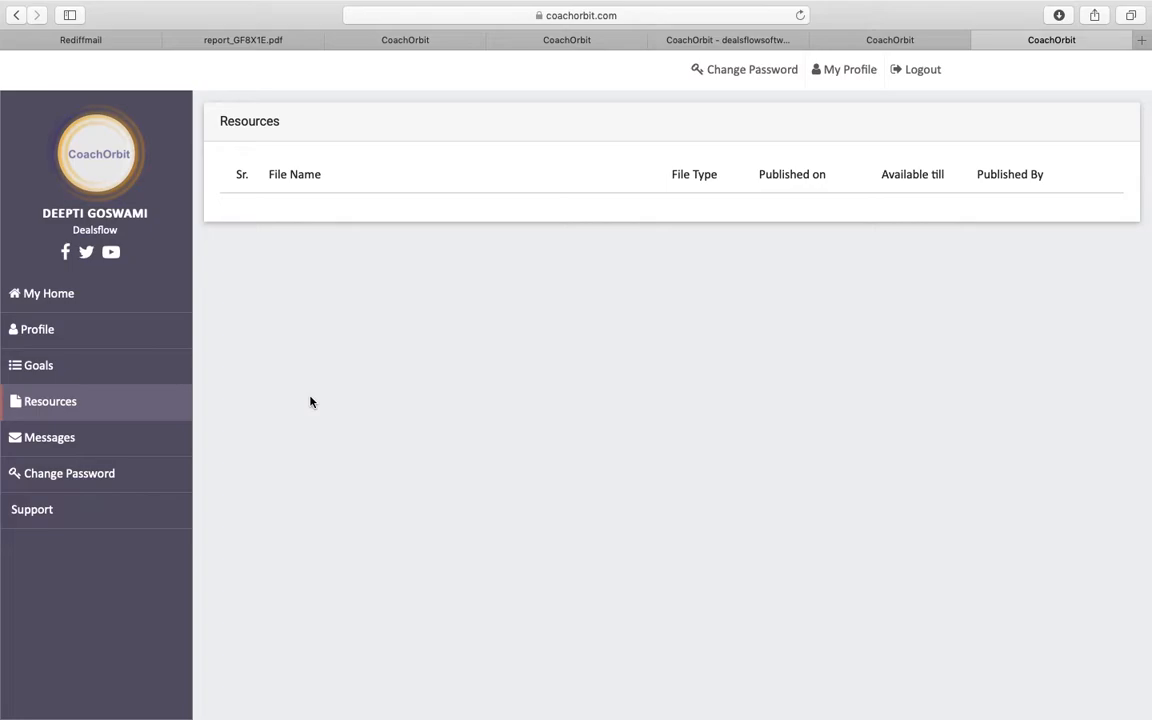
- From the client's Messages, send the coach 'Hi'
left_click(119, 440)
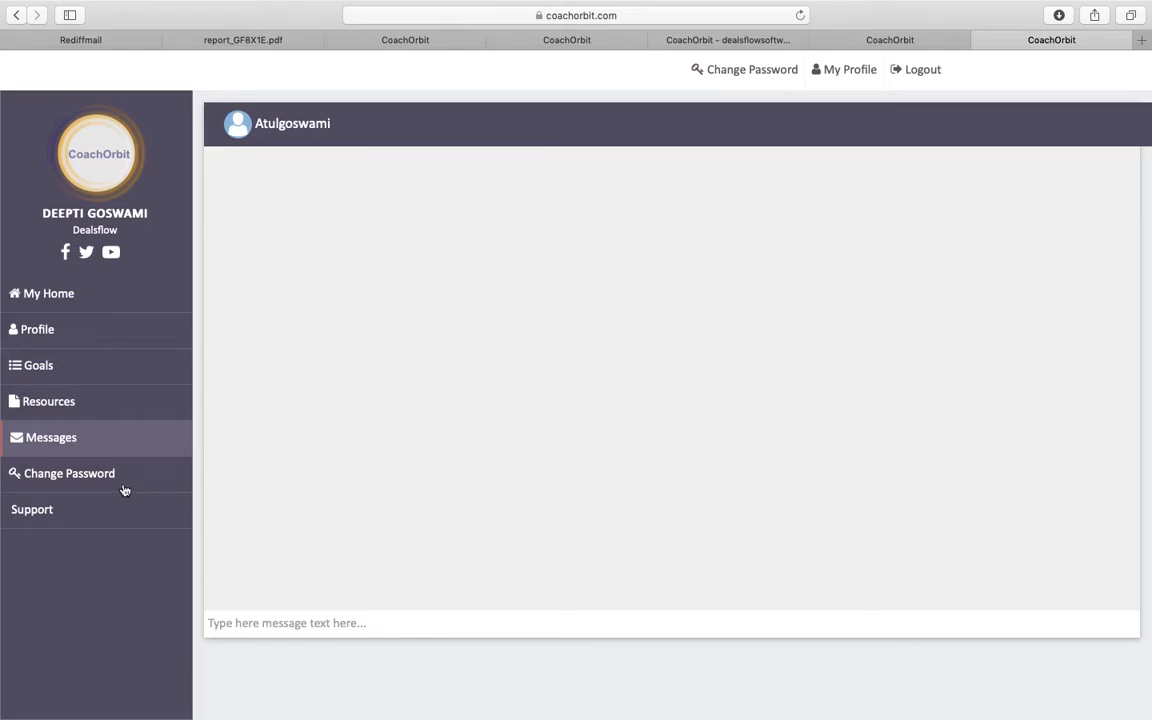
left_click(306, 624)
type("Hi")
key("Return")
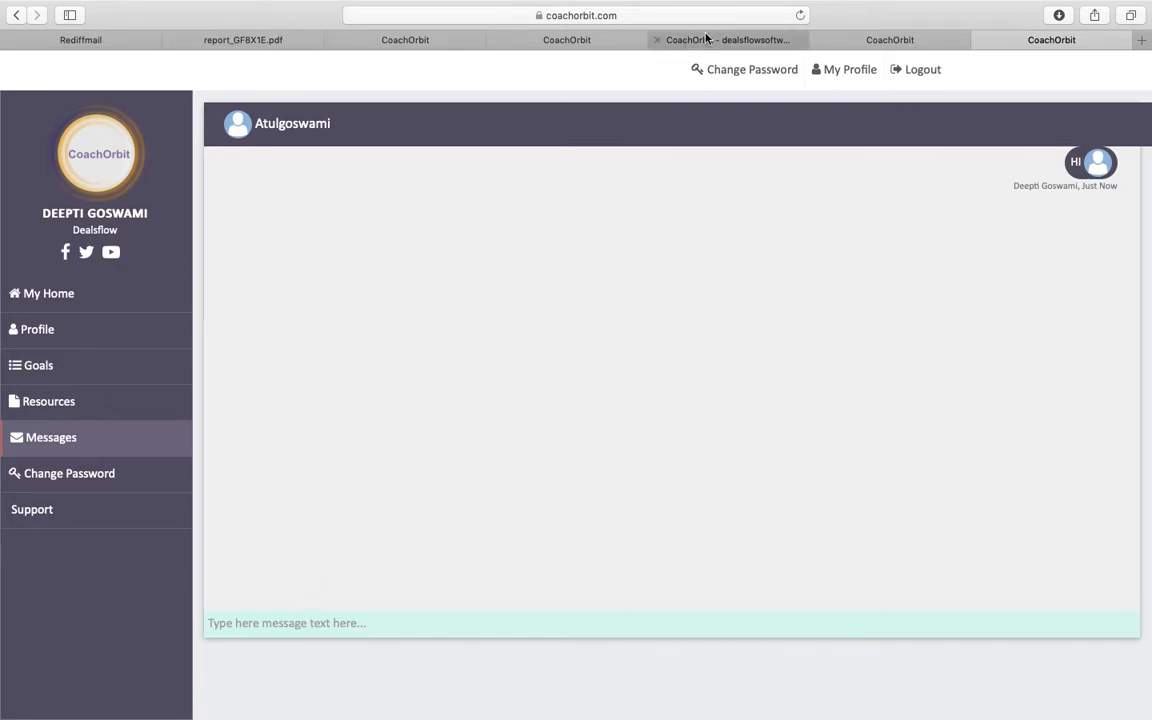
left_click(604, 38)
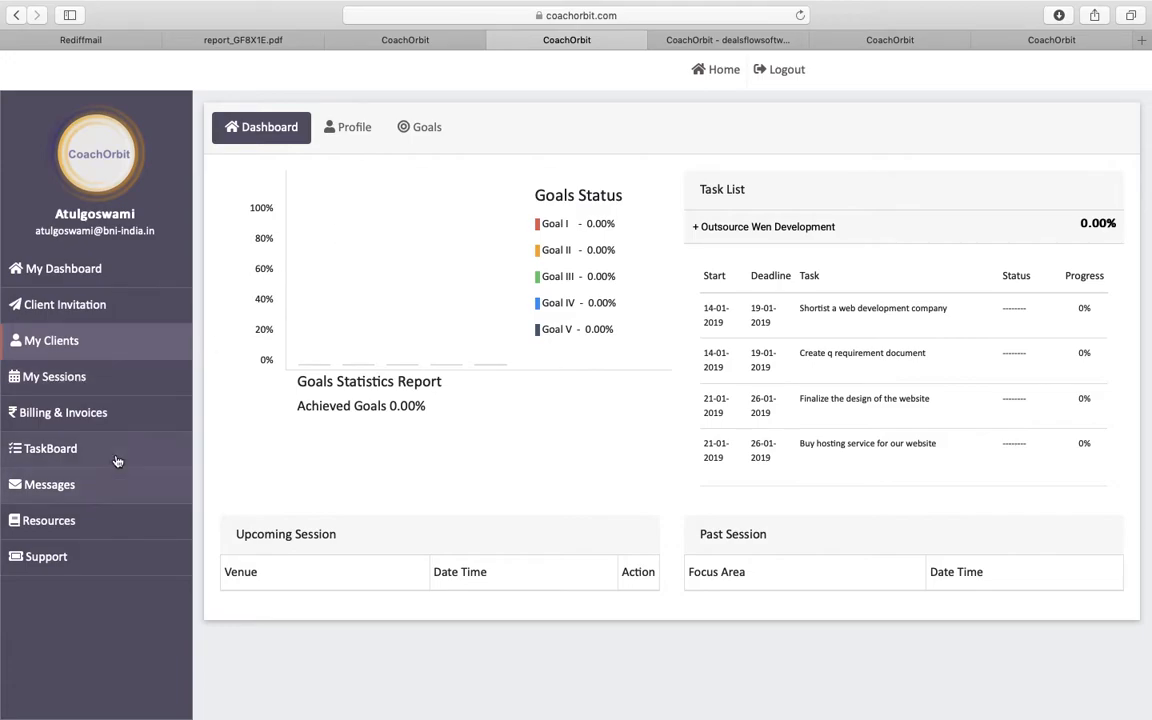
- As coach, reply 'hi back' in the conversation with the client
left_click(110, 499)
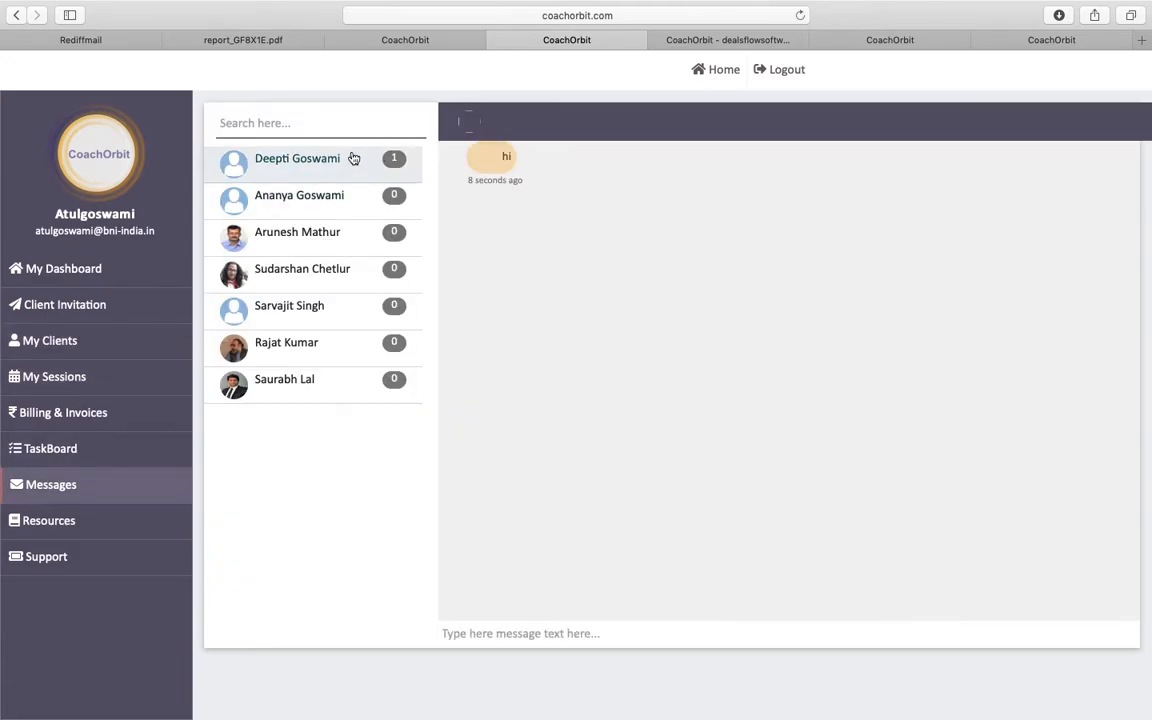
left_click(290, 162)
left_click(538, 631)
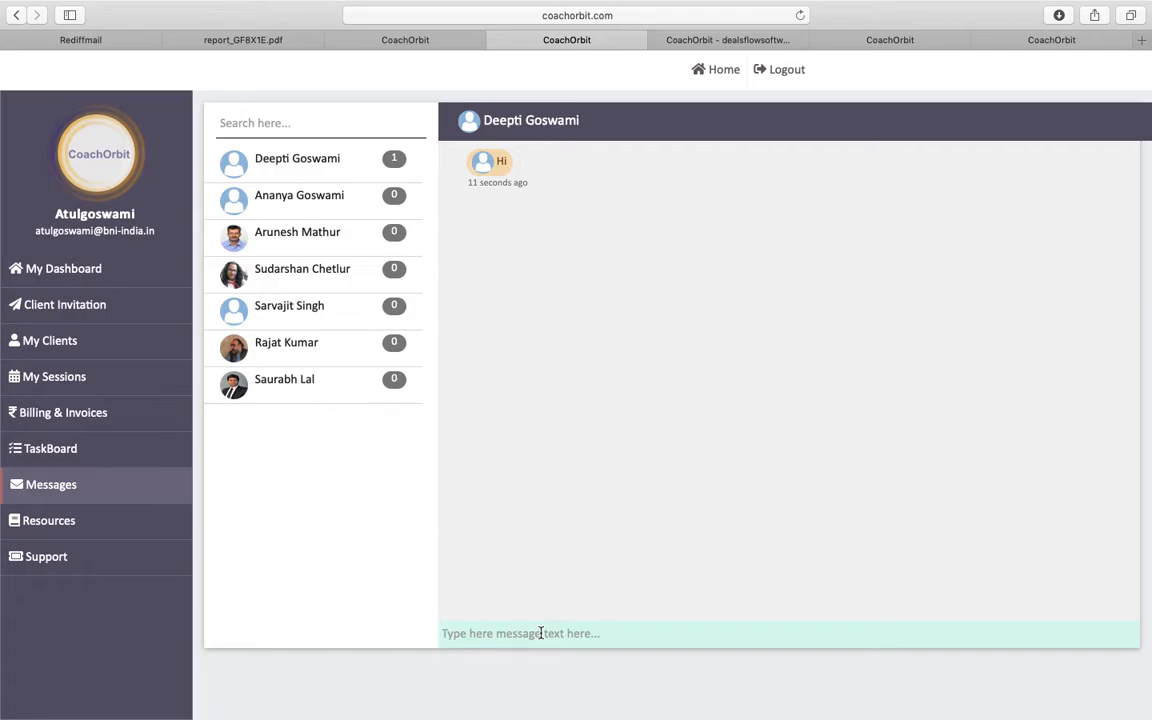
type("hi back")
key("Return")
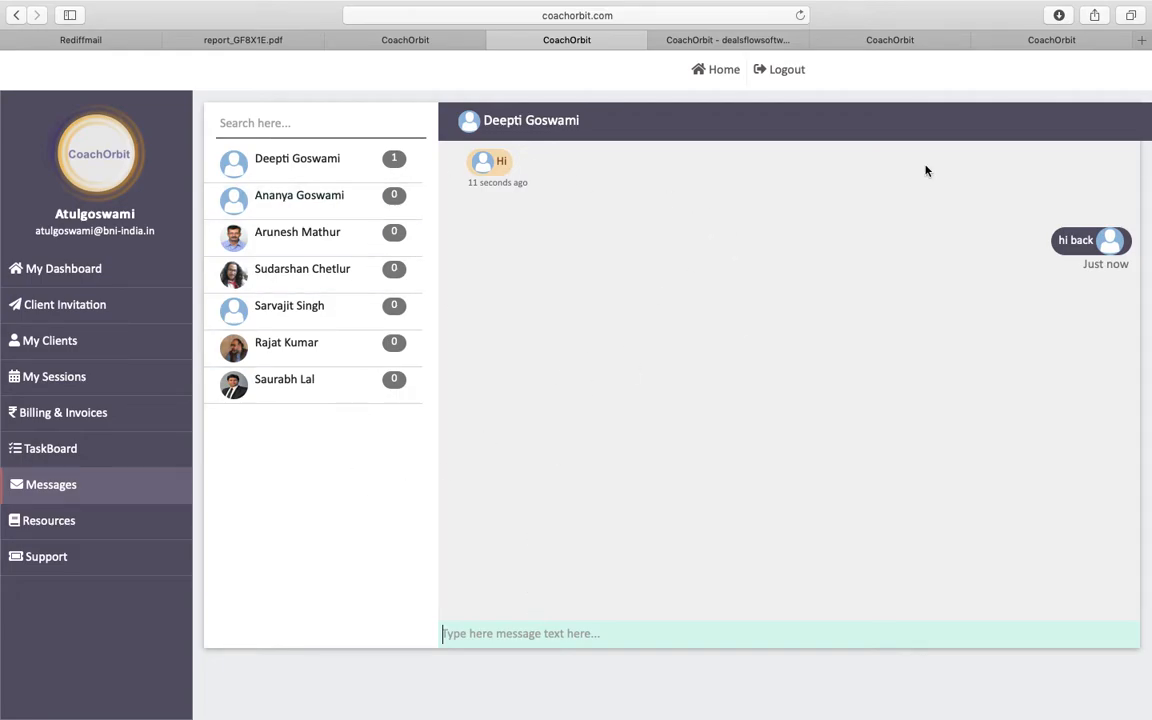
left_click(1045, 40)
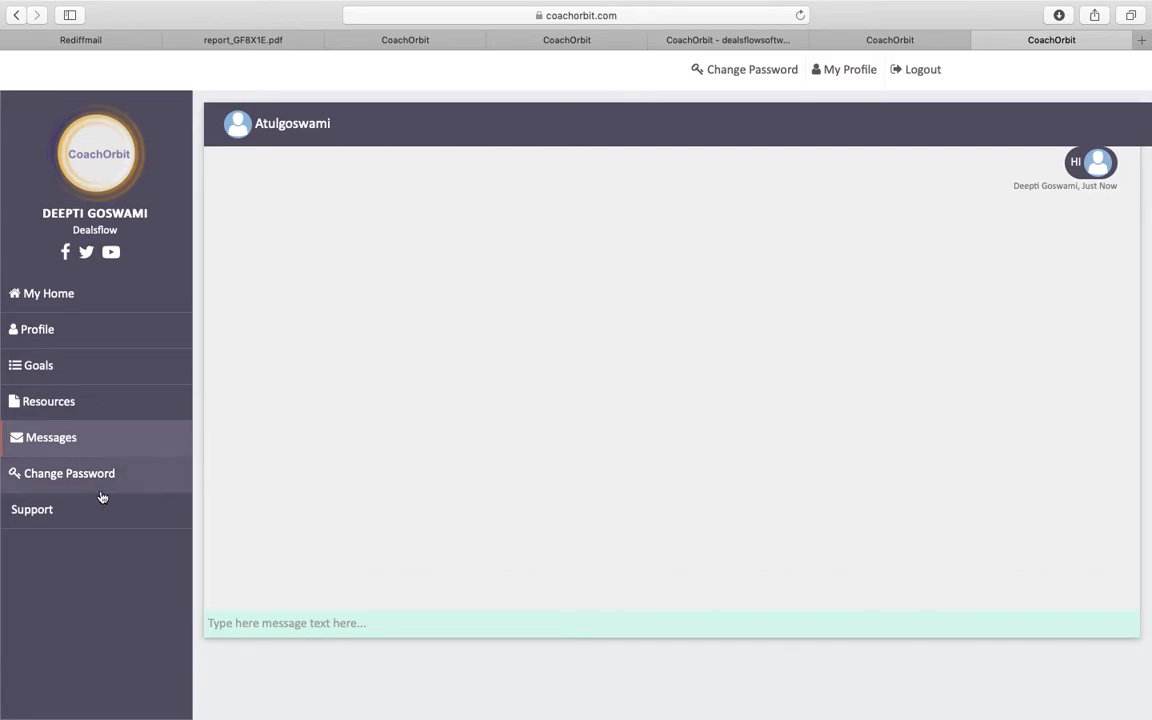
- Visit Change Password, then open the support.coachorbit.com help site
left_click(62, 477)
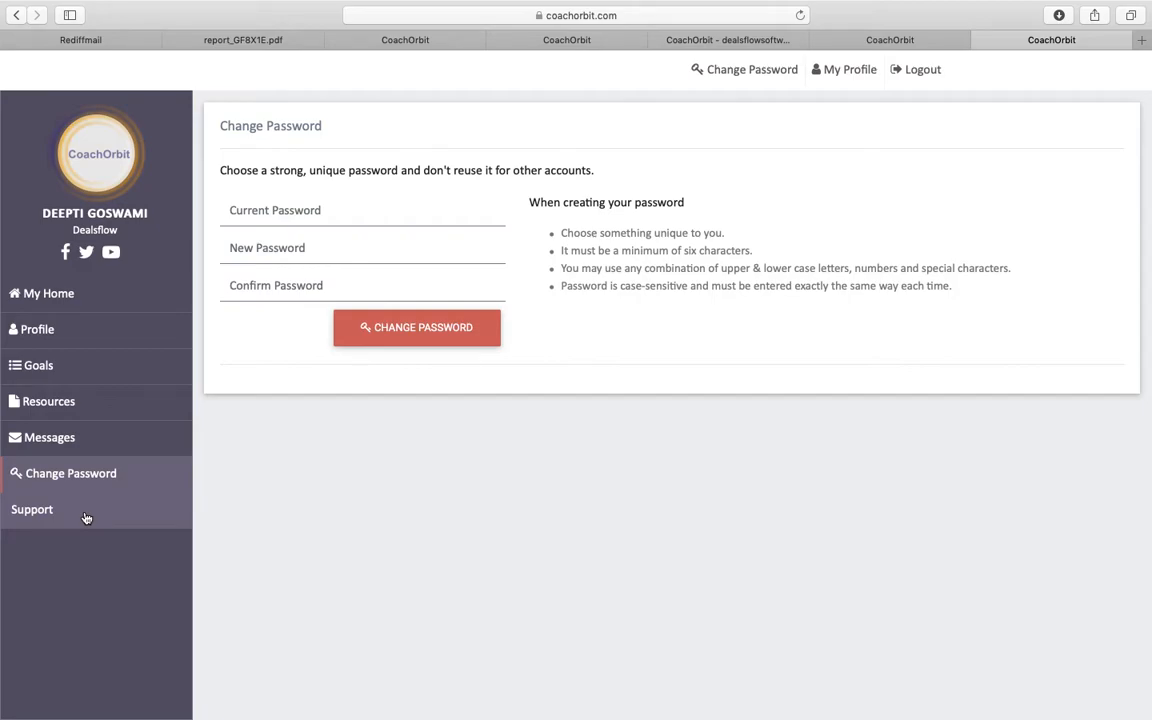
left_click(86, 517)
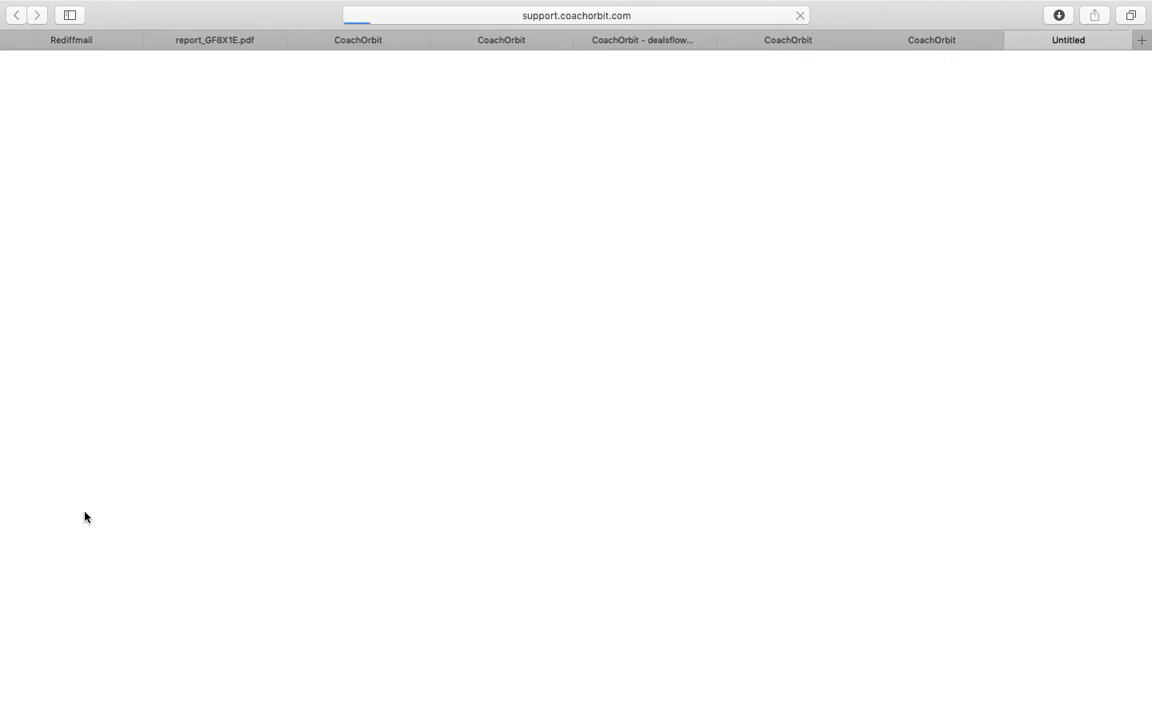